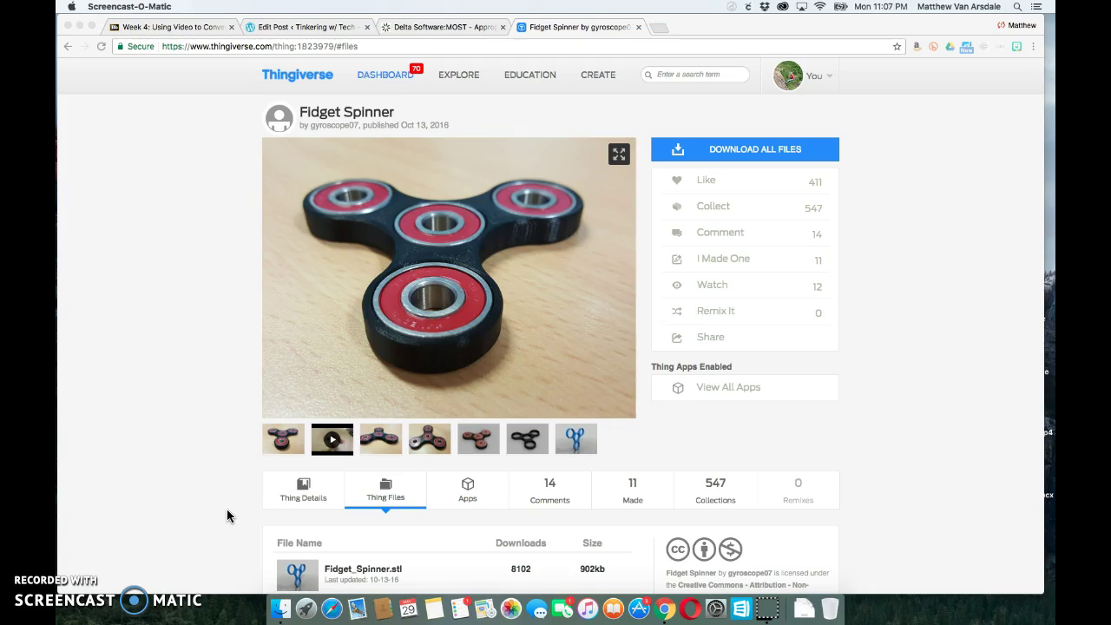
Step: Launch Cura 2.5.0 via Spotlight, approving the downloaded-app warning, until Add Printer appears
{"action": "key", "text": "super+space"}
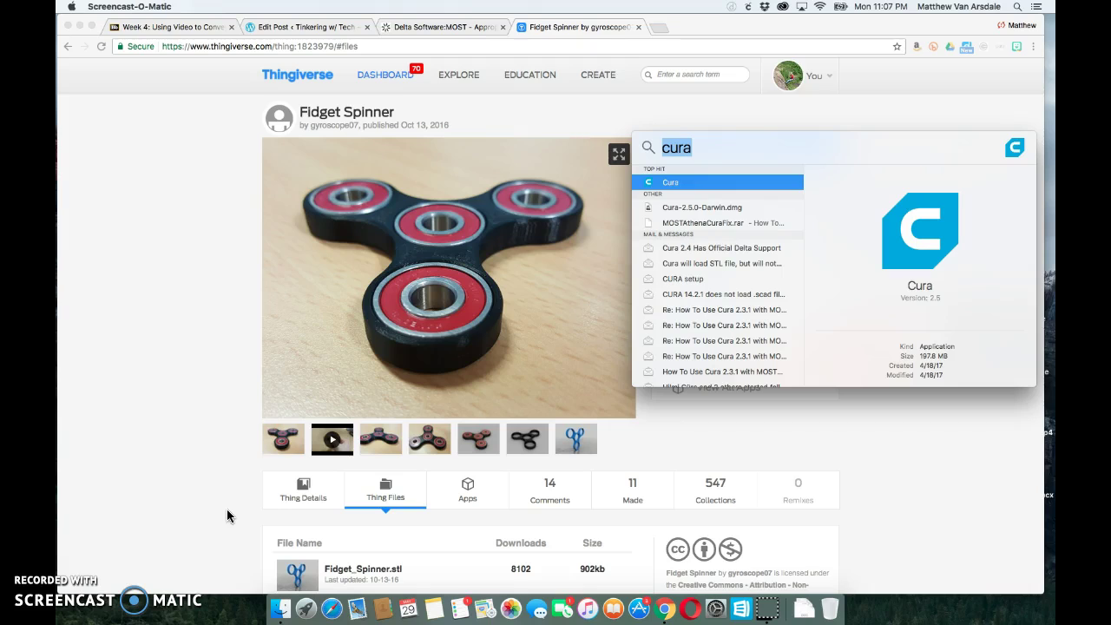
{"action": "key", "text": "Return"}
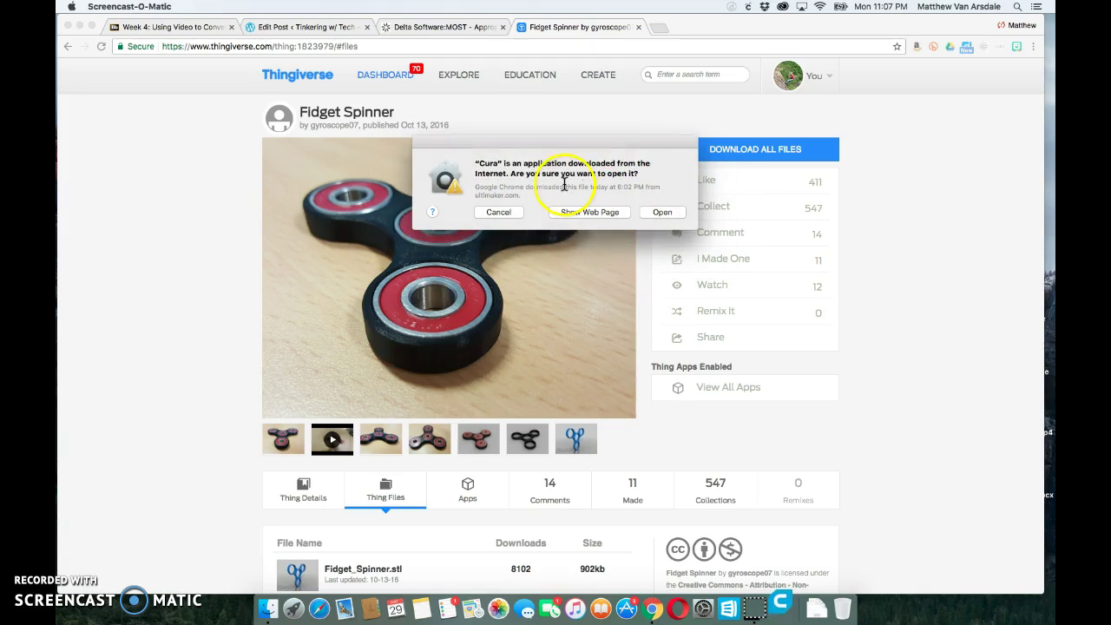
{"action": "left_click", "coordinate": [661, 211]}
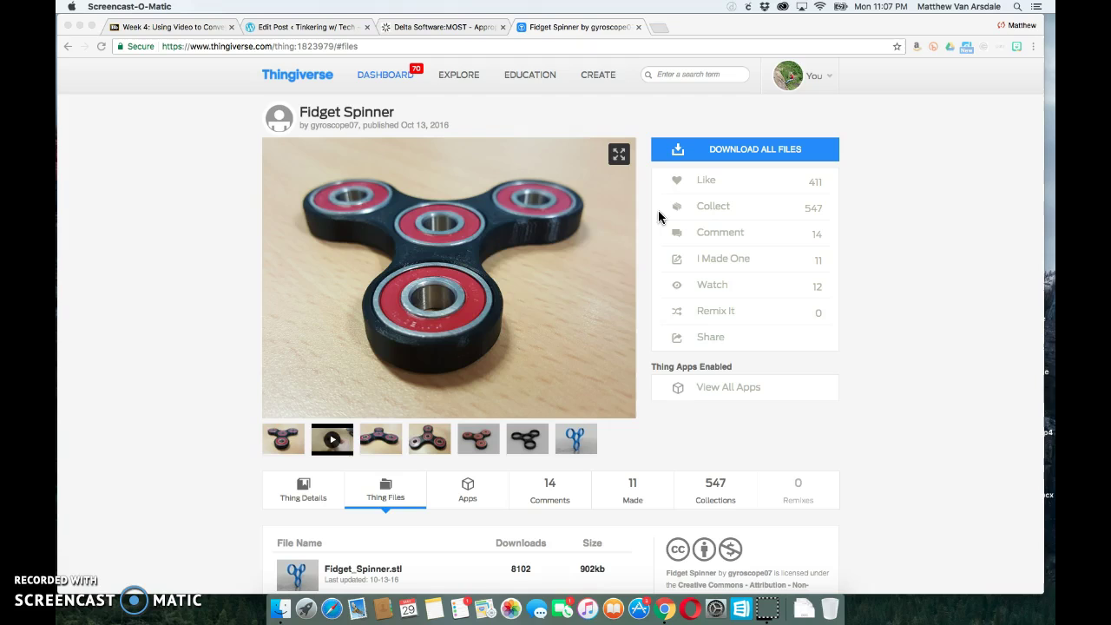
{"action": "key", "text": "super+space"}
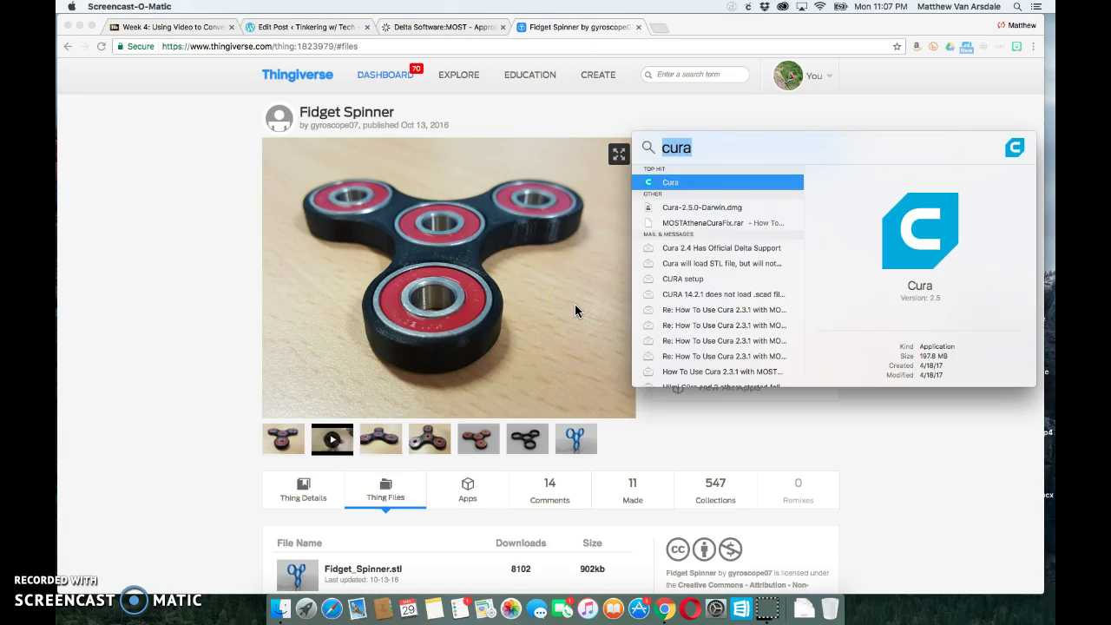
{"action": "key", "text": "Return"}
{"action": "left_click", "coordinate": [612, 404]}
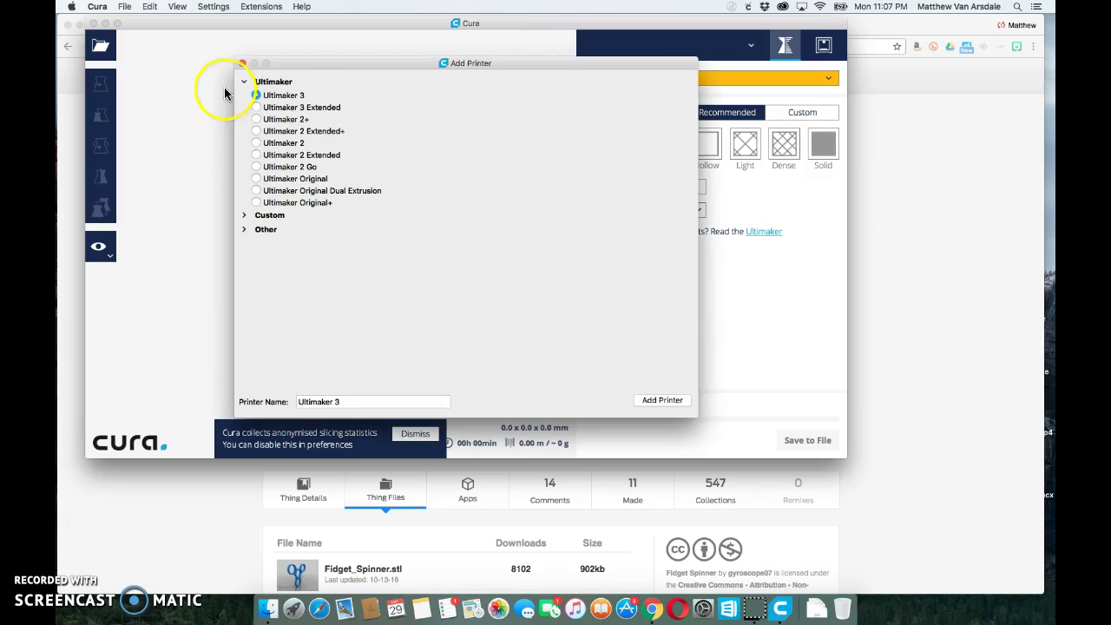
Step: Browse the printer list and expand the Custom group to choose Custom FDM printer
{"action": "left_click", "coordinate": [245, 230]}
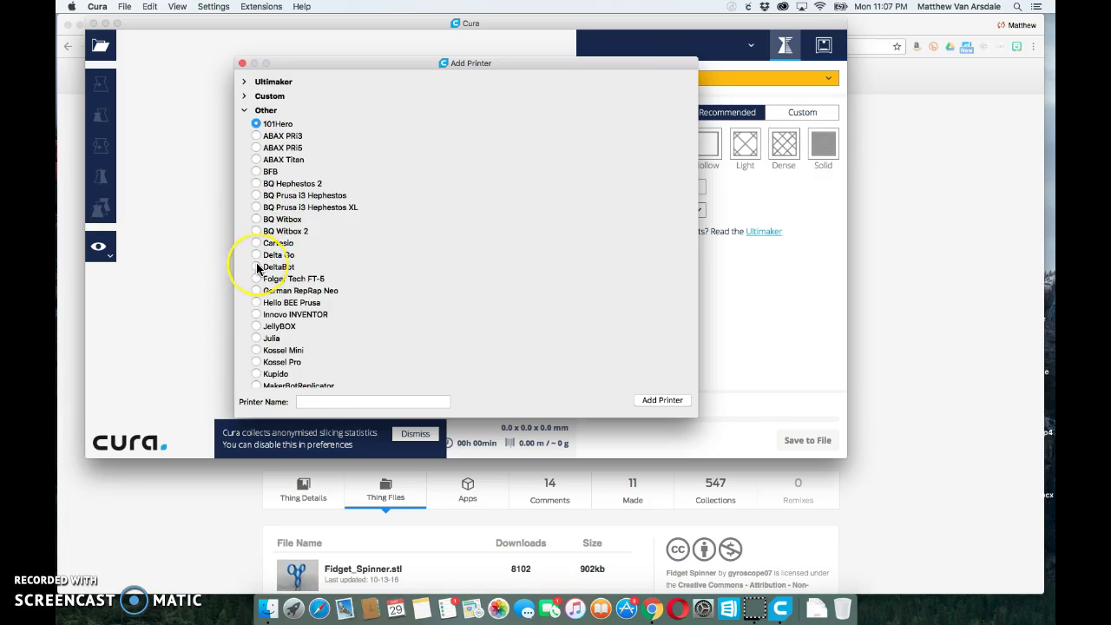
{"action": "scroll", "coordinate": [257, 269], "scroll_direction": "down", "scroll_amount": 5}
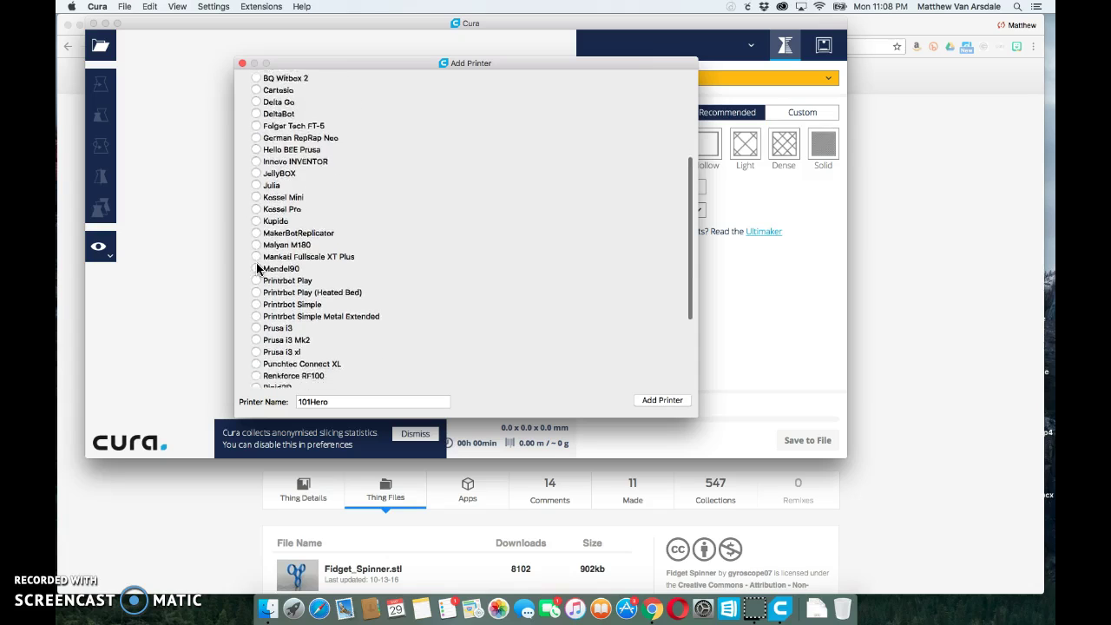
{"action": "scroll", "coordinate": [257, 269], "scroll_direction": "down", "scroll_amount": 5}
{"action": "scroll", "coordinate": [269, 312], "scroll_direction": "up", "scroll_amount": 2}
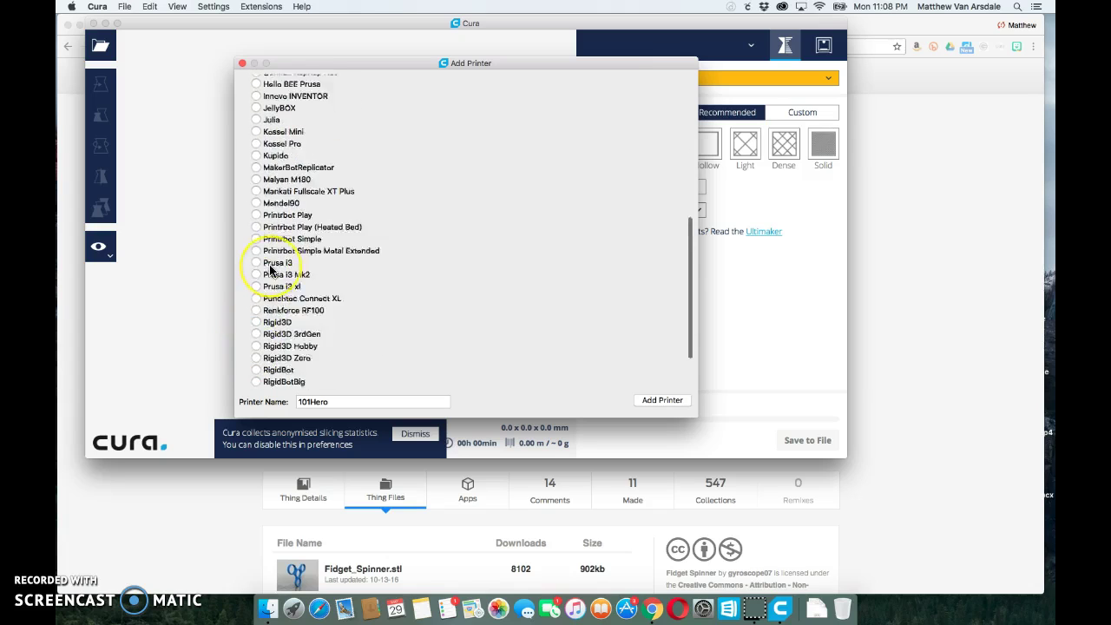
{"action": "scroll", "coordinate": [270, 269], "scroll_direction": "up", "scroll_amount": 6}
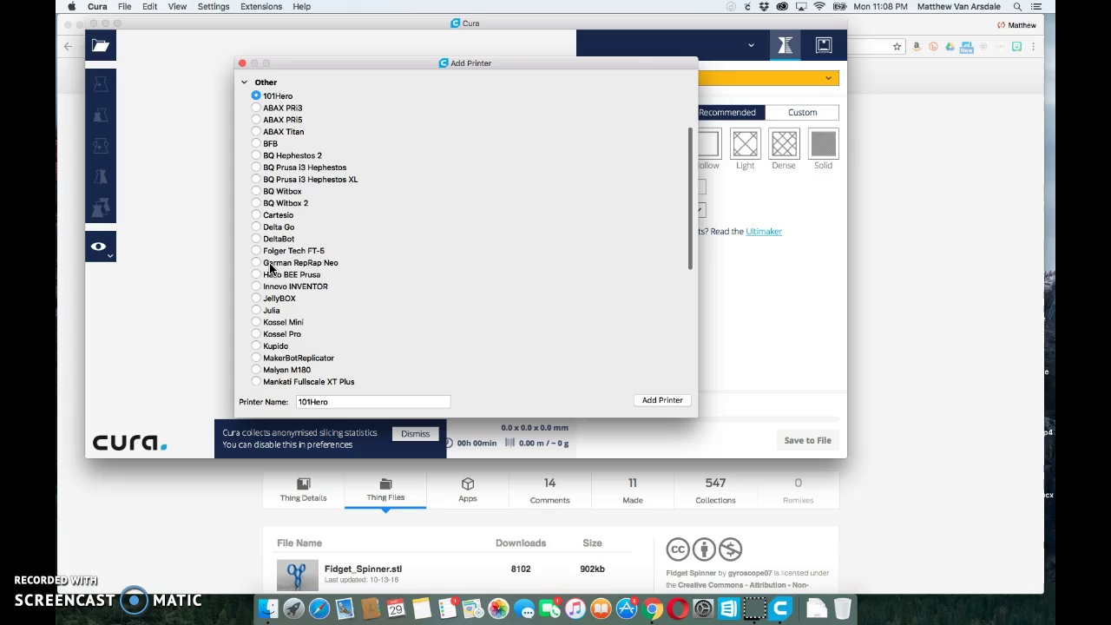
{"action": "scroll", "coordinate": [268, 256], "scroll_direction": "down", "scroll_amount": 2}
{"action": "scroll", "coordinate": [269, 251], "scroll_direction": "up", "scroll_amount": 3}
{"action": "left_click", "coordinate": [245, 79]}
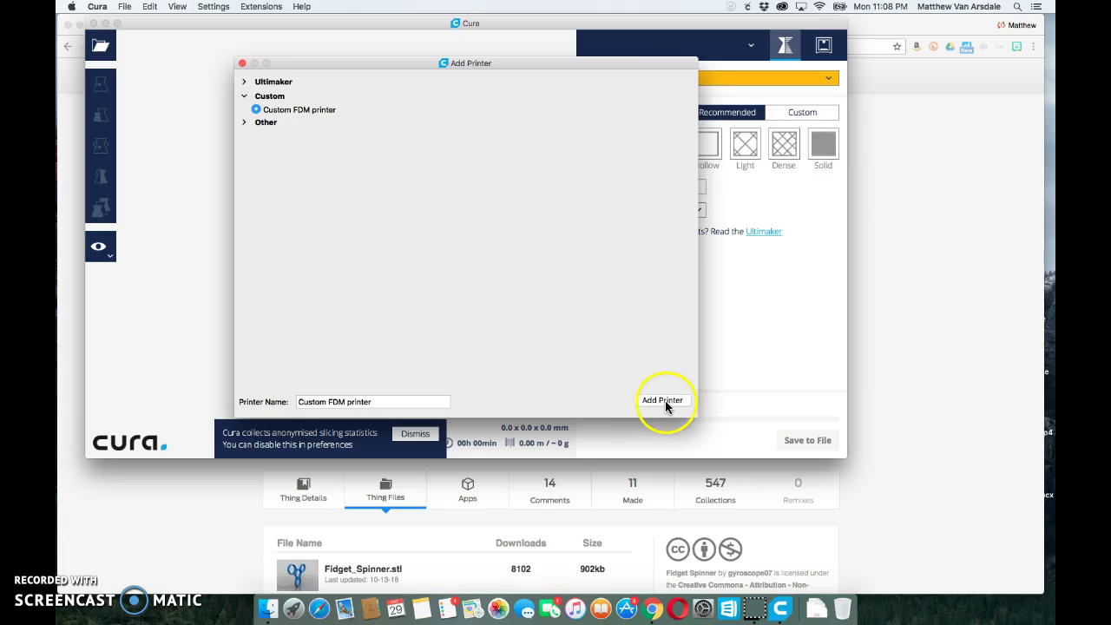
Step: Name the custom printer Hans, add it, and move Machine Settings aside
{"action": "triple_click", "coordinate": [367, 397]}
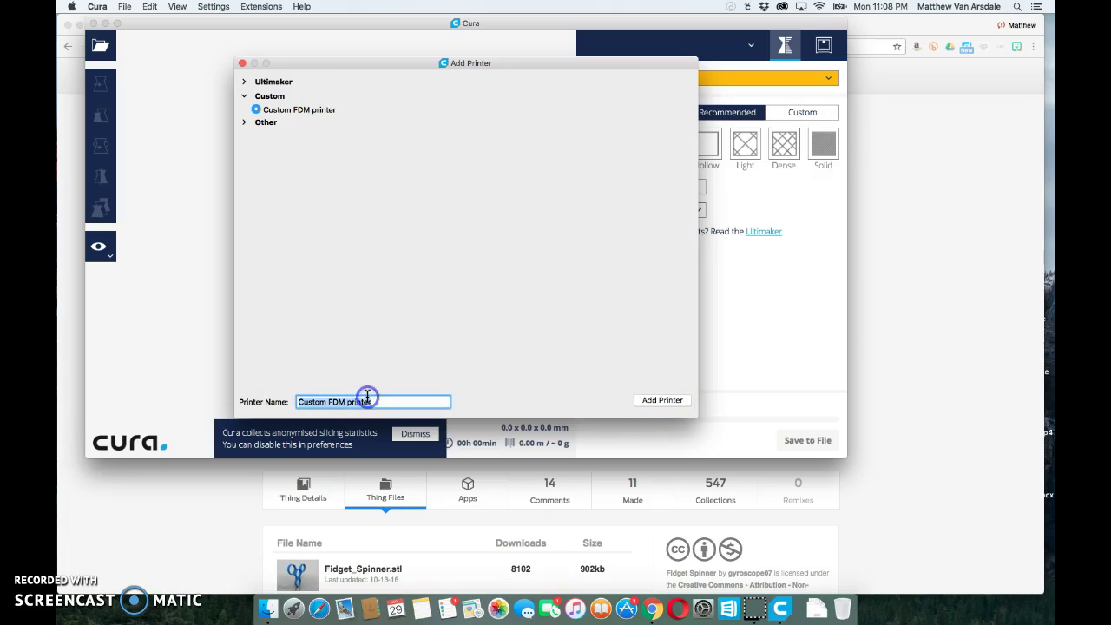
{"action": "type", "text": "Hans"}
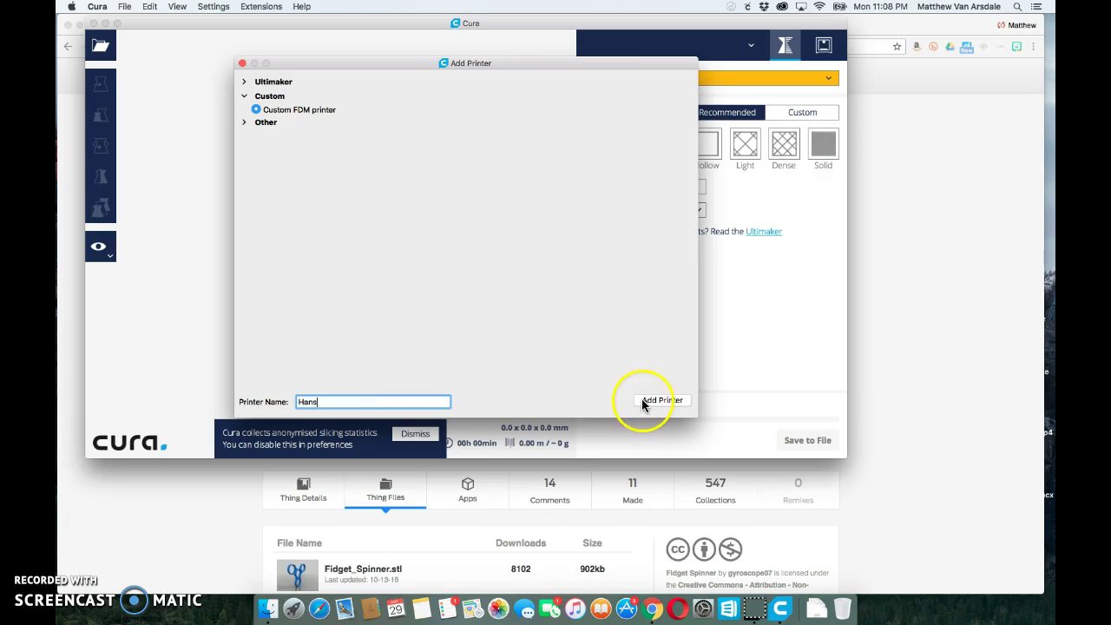
{"action": "left_click", "coordinate": [643, 400]}
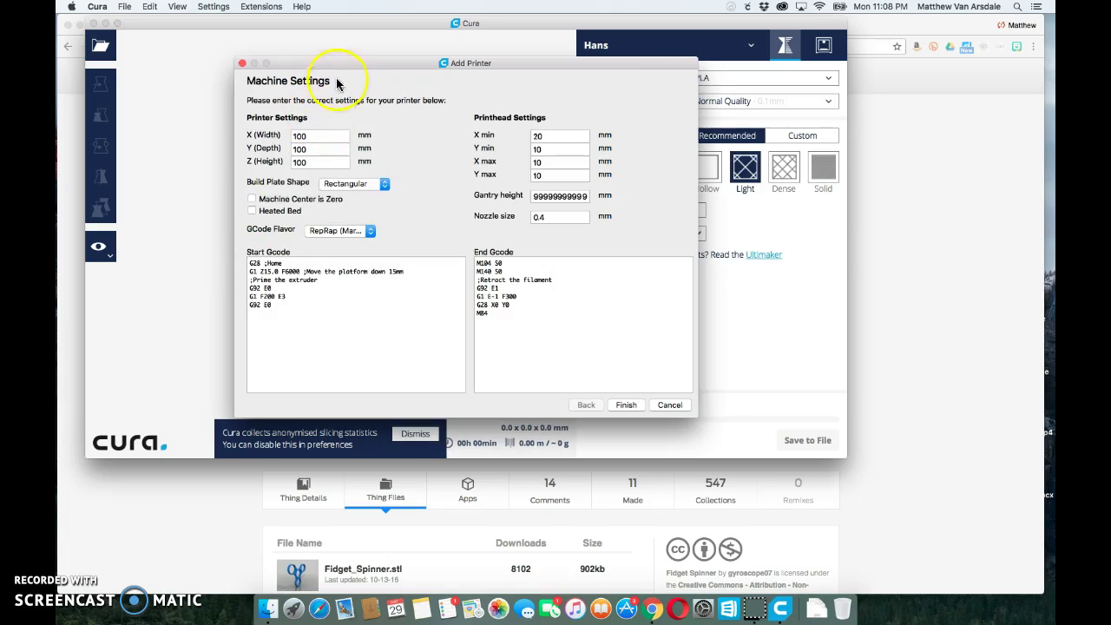
{"action": "left_click_drag", "start_coordinate": [369, 72], "coordinate": [710, 186]}
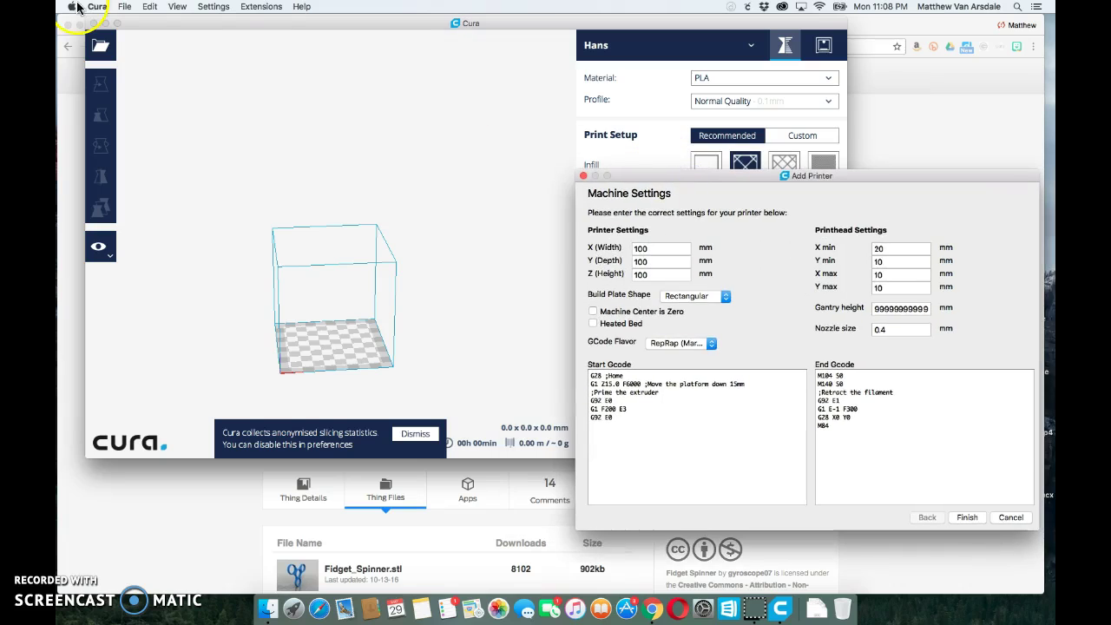
Step: Show the Delta Software:MOST page's Cura settings: 252 mm width and depth, 250 mm height
{"action": "left_click", "coordinate": [180, 566]}
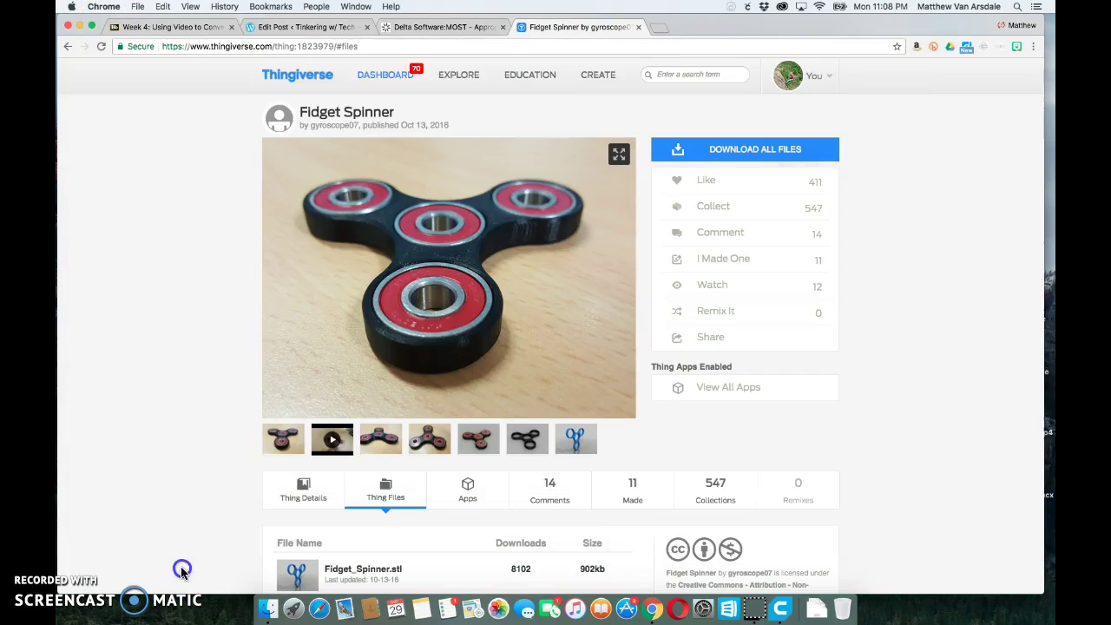
{"action": "left_click", "coordinate": [427, 28]}
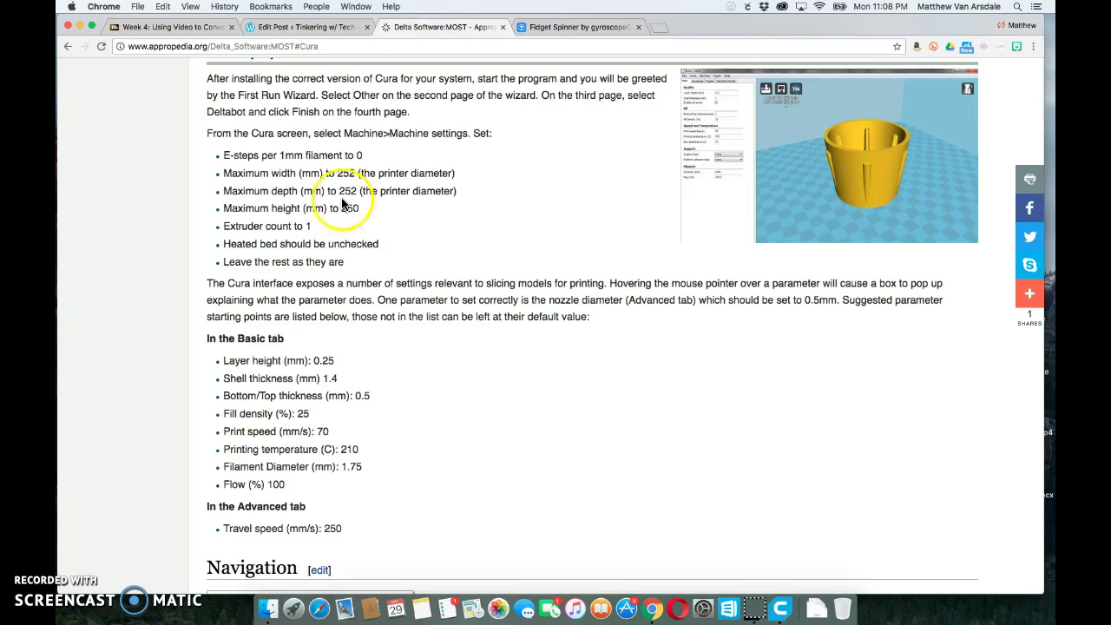
{"action": "scroll", "coordinate": [343, 204], "scroll_direction": "up", "scroll_amount": 3}
{"action": "scroll", "coordinate": [344, 204], "scroll_direction": "up", "scroll_amount": 15}
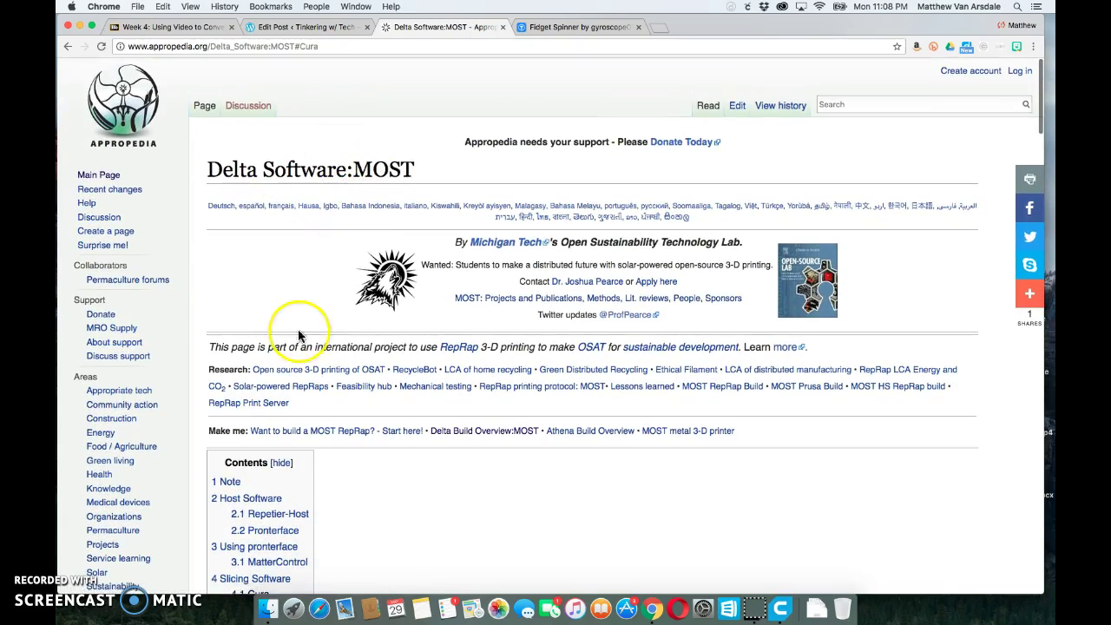
{"action": "scroll", "coordinate": [347, 335], "scroll_direction": "down", "scroll_amount": 1}
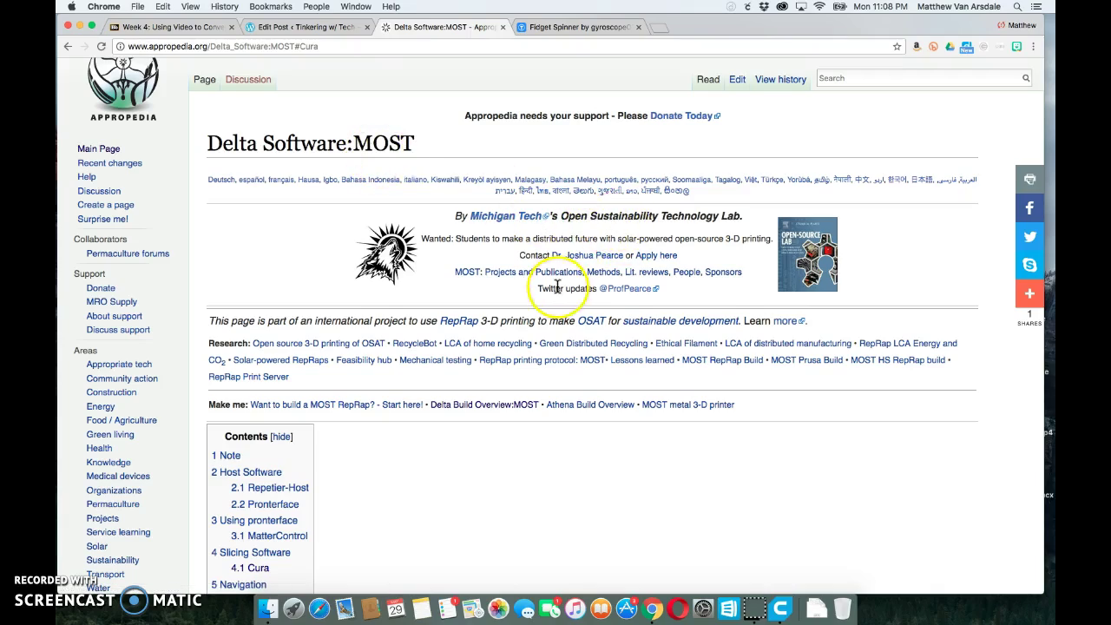
{"action": "scroll", "coordinate": [555, 286], "scroll_direction": "down", "scroll_amount": 15}
{"action": "scroll", "coordinate": [556, 288], "scroll_direction": "down", "scroll_amount": 4}
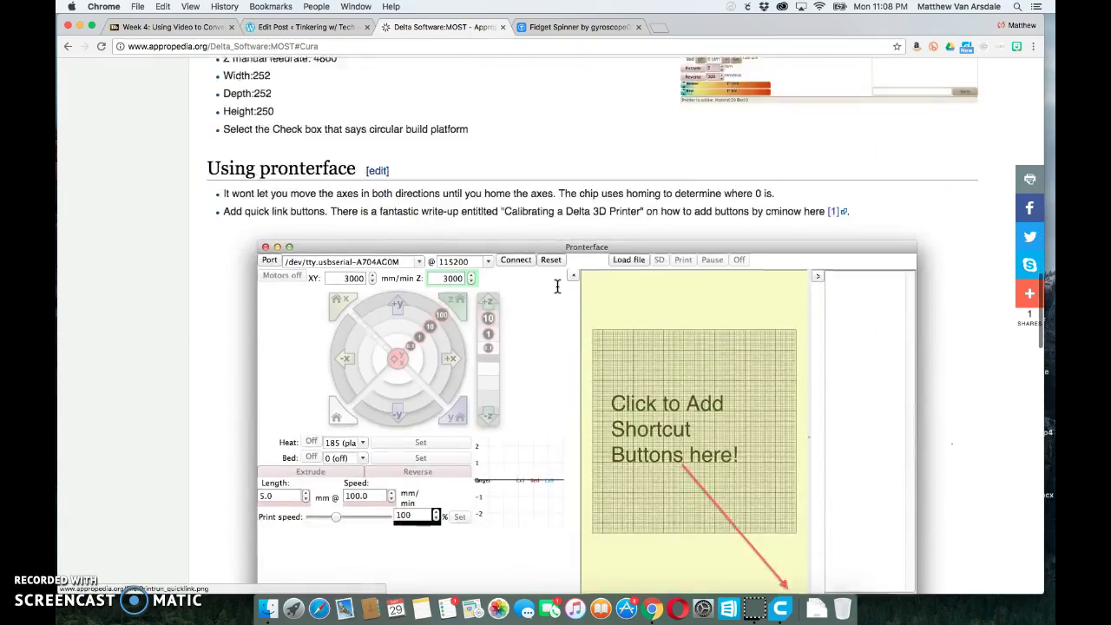
{"action": "scroll", "coordinate": [556, 288], "scroll_direction": "up", "scroll_amount": 6}
{"action": "scroll", "coordinate": [558, 287], "scroll_direction": "up", "scroll_amount": 6}
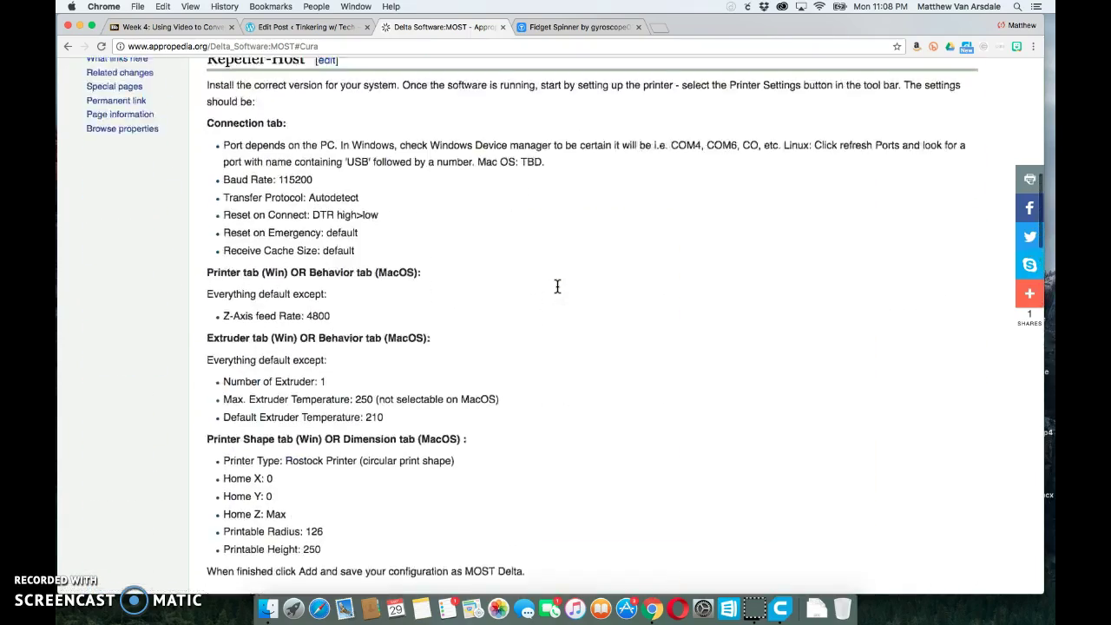
{"action": "scroll", "coordinate": [557, 287], "scroll_direction": "down", "scroll_amount": 5}
{"action": "scroll", "coordinate": [557, 287], "scroll_direction": "down", "scroll_amount": 12}
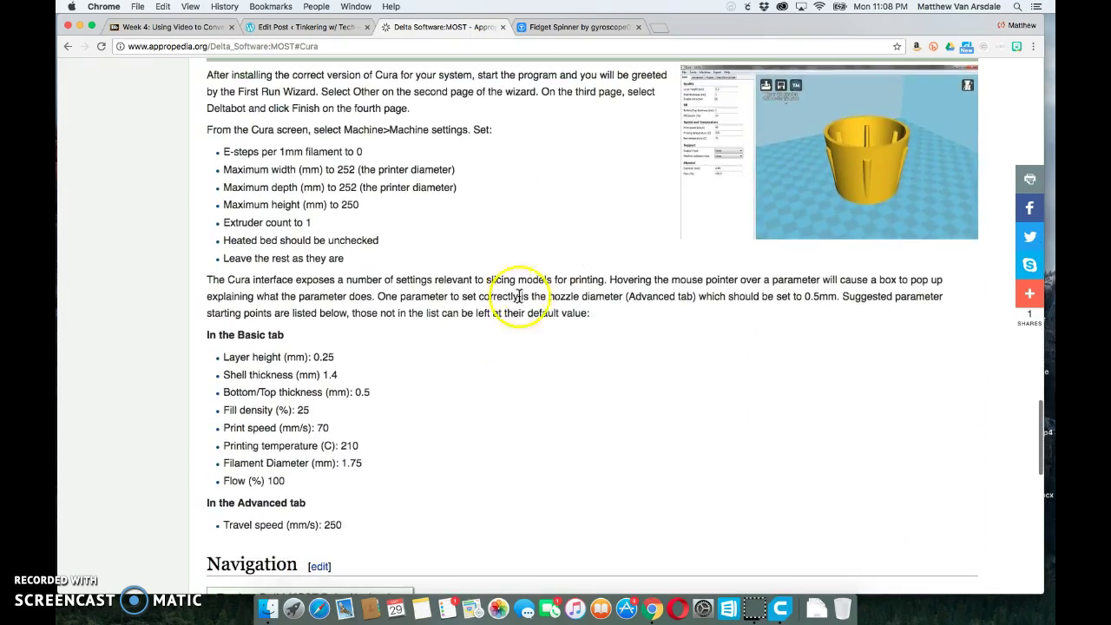
Step: Set the printer width to 252 mm and the build plate shape to Elliptic
{"action": "left_click", "coordinate": [779, 611]}
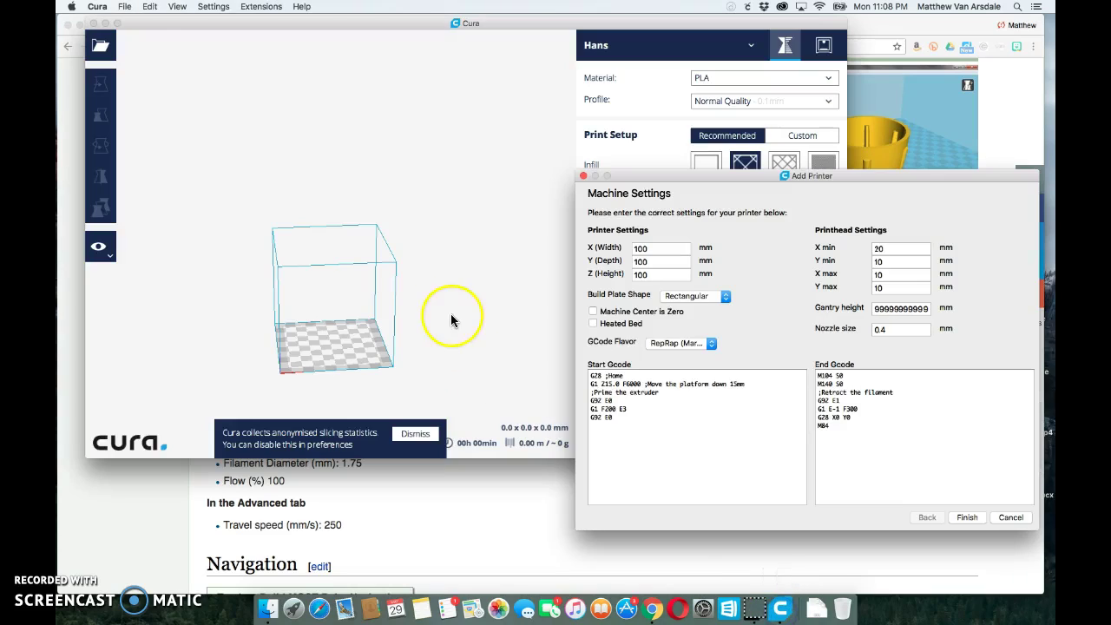
{"action": "left_click", "coordinate": [106, 26]}
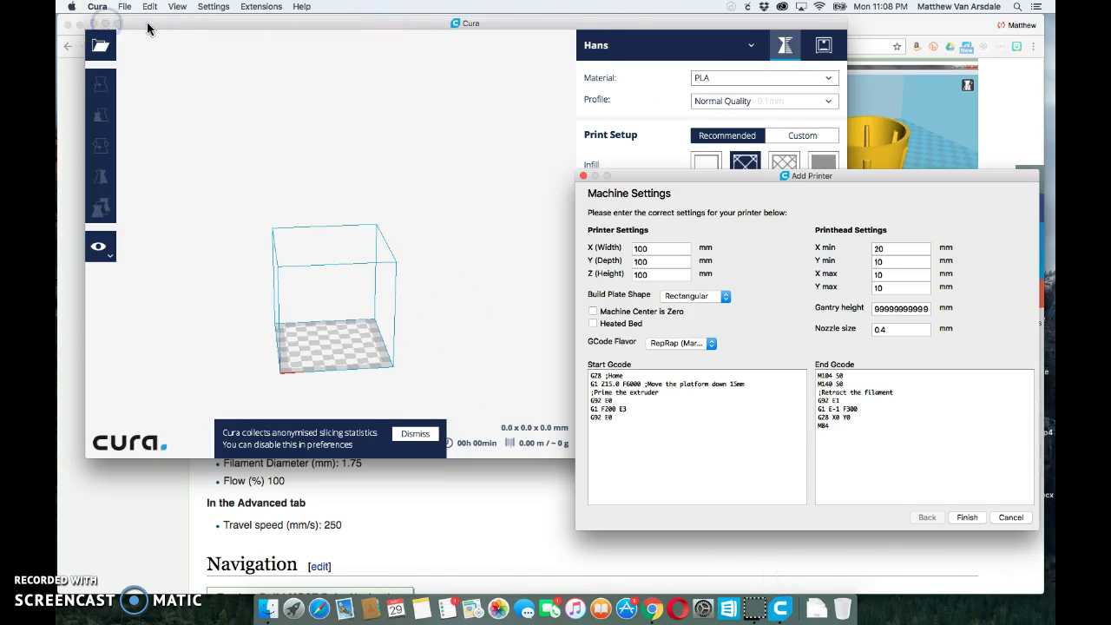
{"action": "left_click", "coordinate": [106, 27]}
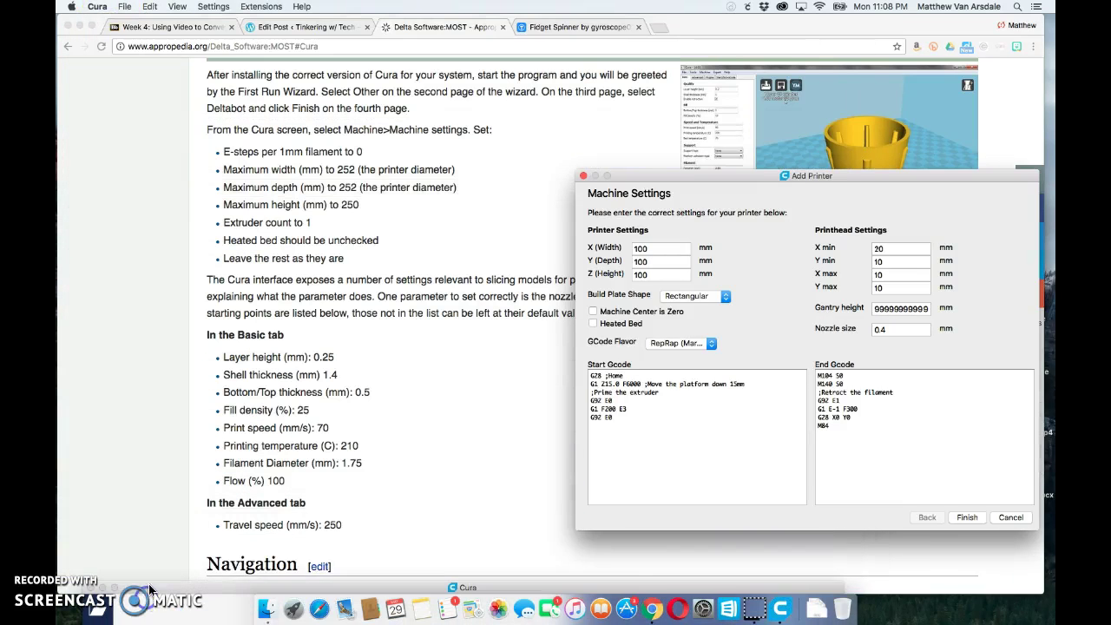
{"action": "left_click", "coordinate": [660, 252]}
{"action": "double_click", "coordinate": [660, 252]}
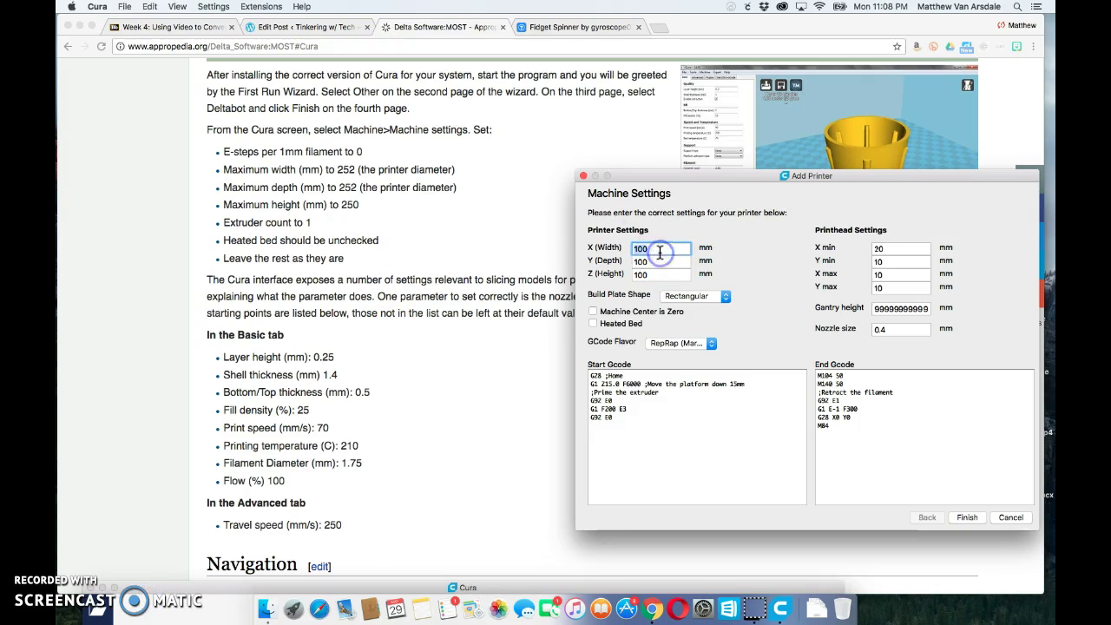
{"action": "left_click", "coordinate": [694, 296]}
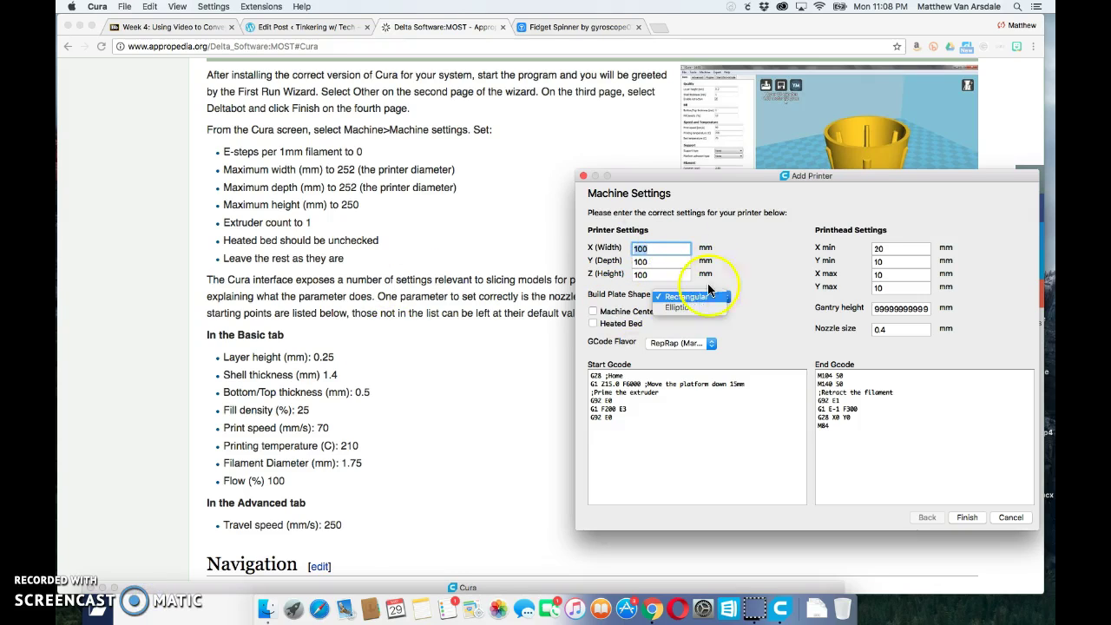
{"action": "left_click", "coordinate": [721, 281]}
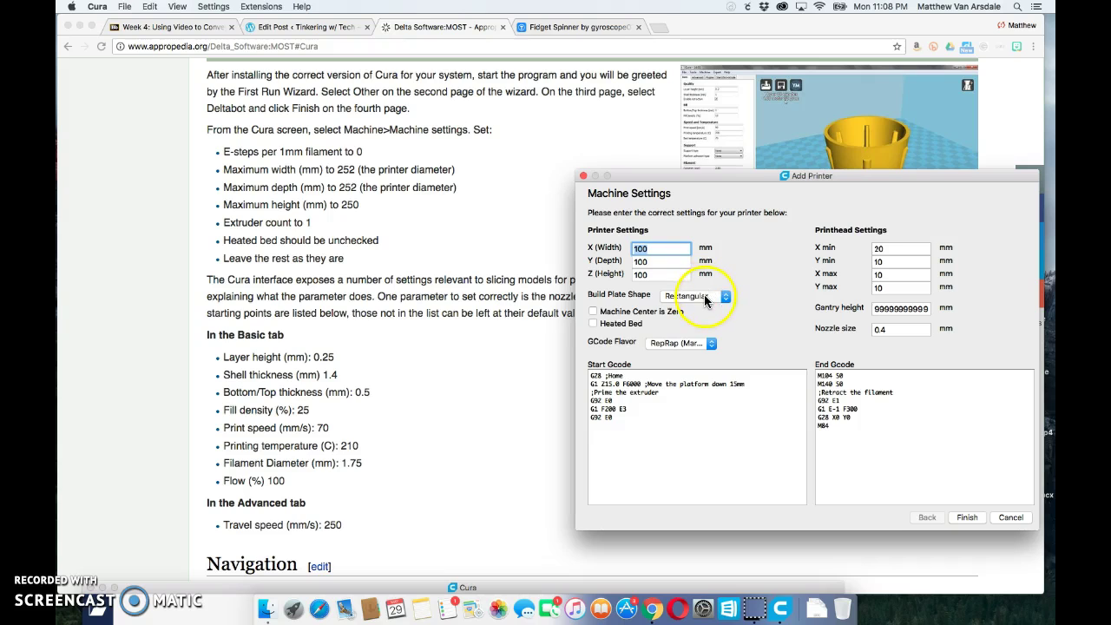
{"action": "left_click", "coordinate": [705, 299]}
{"action": "left_click", "coordinate": [701, 309]}
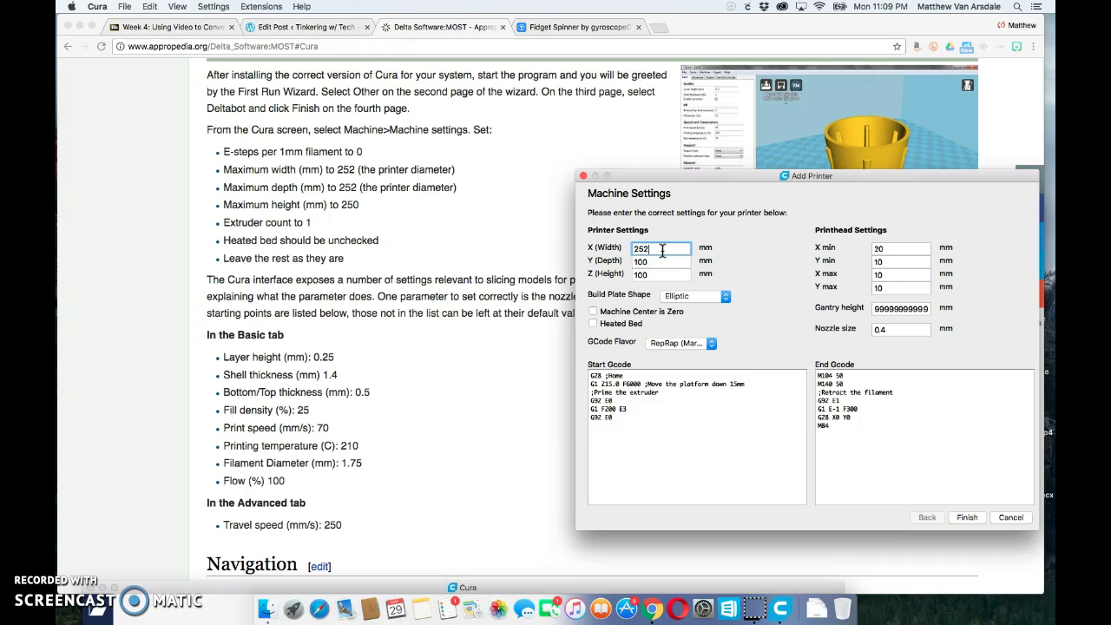
Step: Set depth 252 mm and height 250 mm, and enable Machine Center is Zero
{"action": "double_click", "coordinate": [659, 262]}
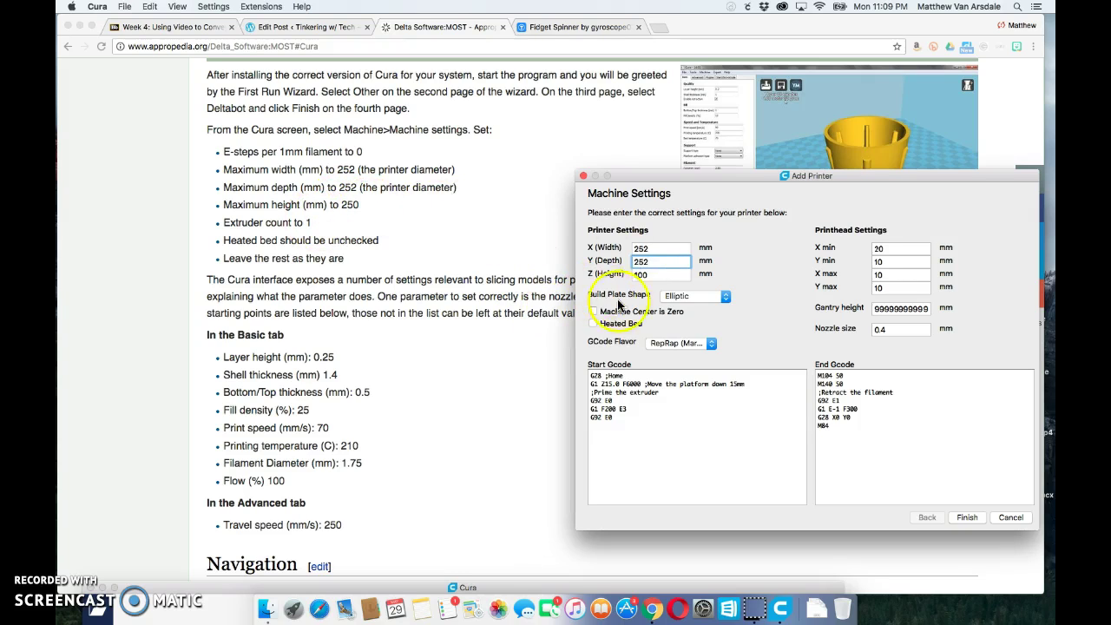
{"action": "double_click", "coordinate": [646, 278]}
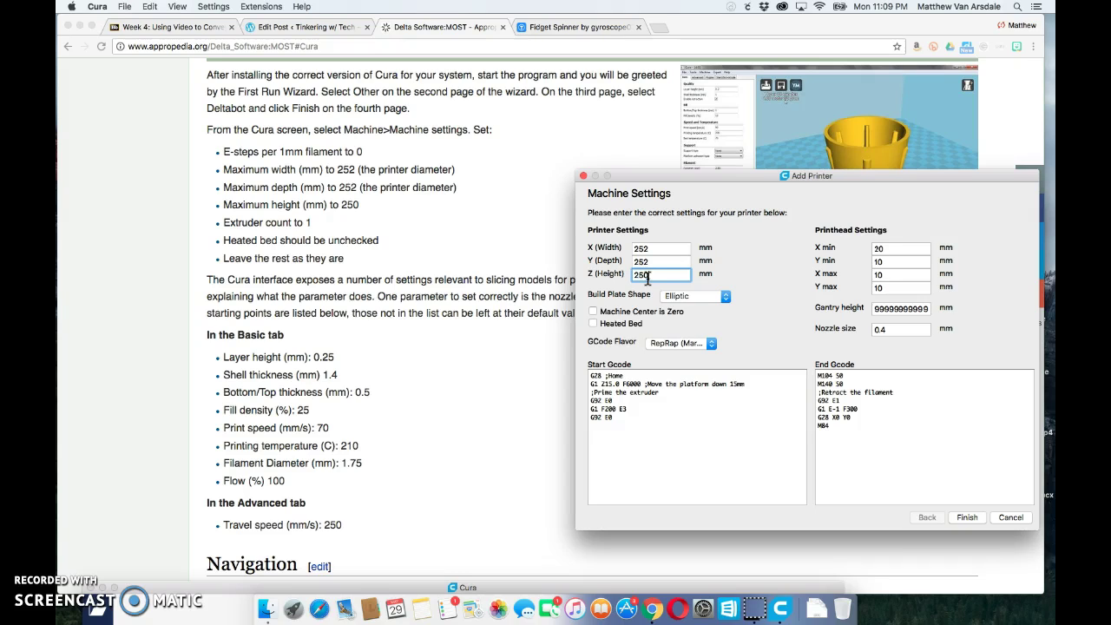
{"action": "type", "text": "250"}
{"action": "left_click", "coordinate": [593, 312]}
Step: Finish adding the Hans printer and look at the Fidget Spinner Thingiverse page
{"action": "left_click", "coordinate": [969, 518]}
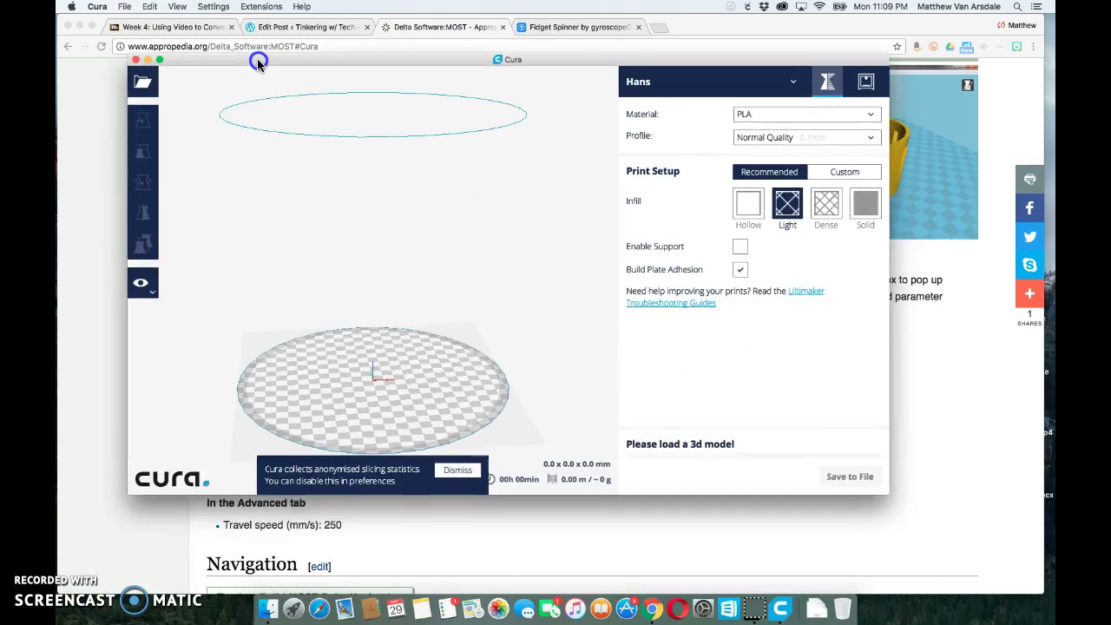
{"action": "left_click_drag", "start_coordinate": [257, 62], "coordinate": [336, 132]}
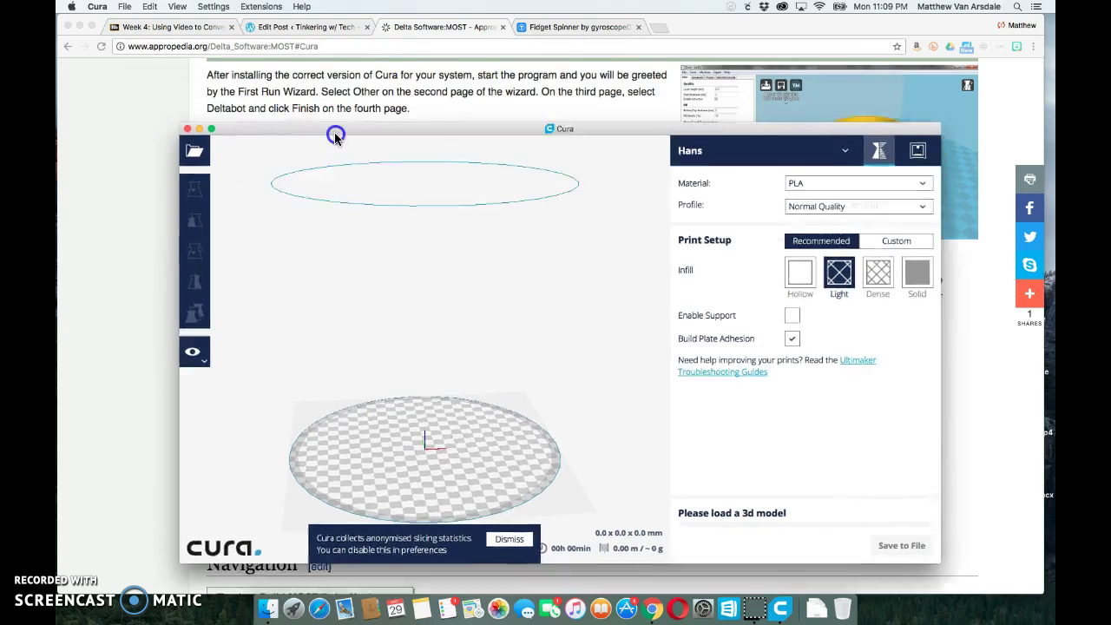
{"action": "left_click", "coordinate": [124, 178]}
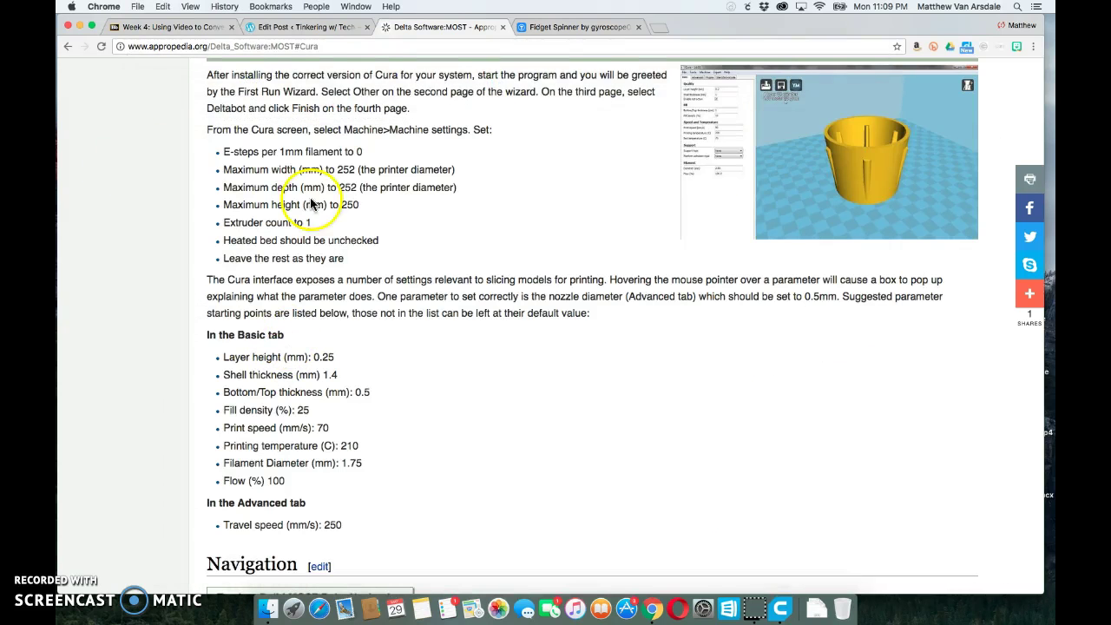
{"action": "left_click", "coordinate": [576, 27]}
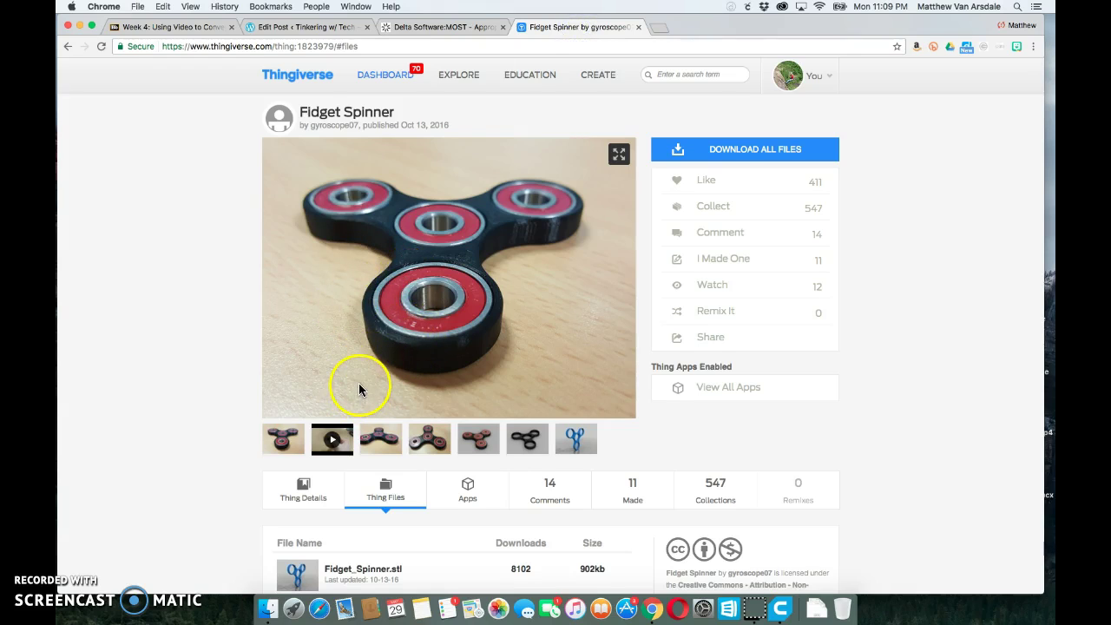
{"action": "scroll", "coordinate": [358, 383], "scroll_direction": "down", "scroll_amount": 1}
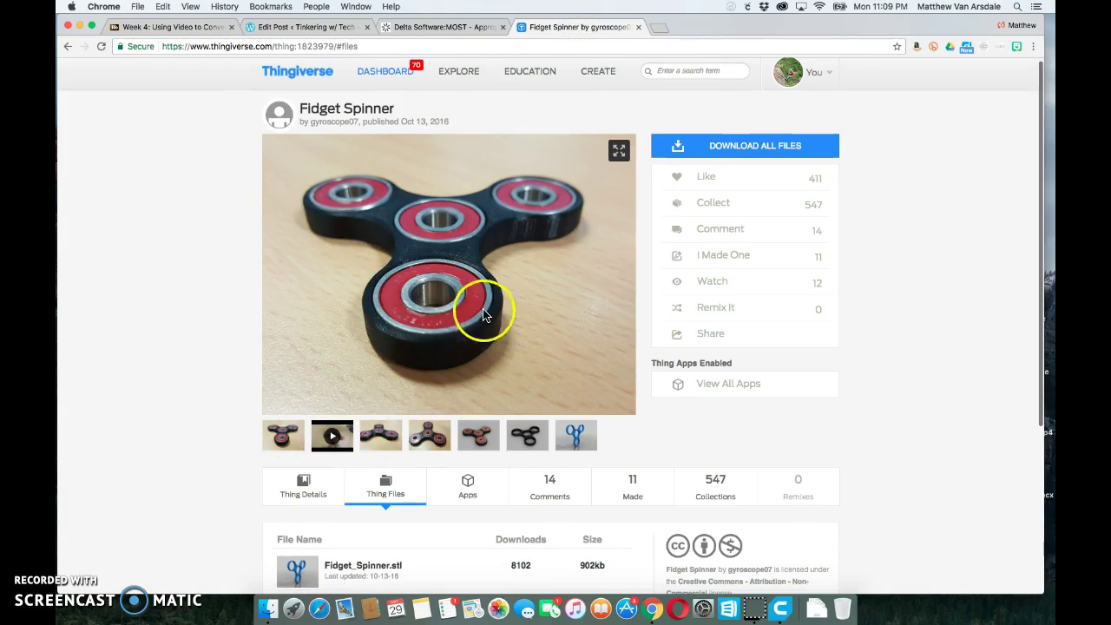
Step: Bring the Cura window back in front and move it up and left
{"action": "left_click", "coordinate": [781, 609]}
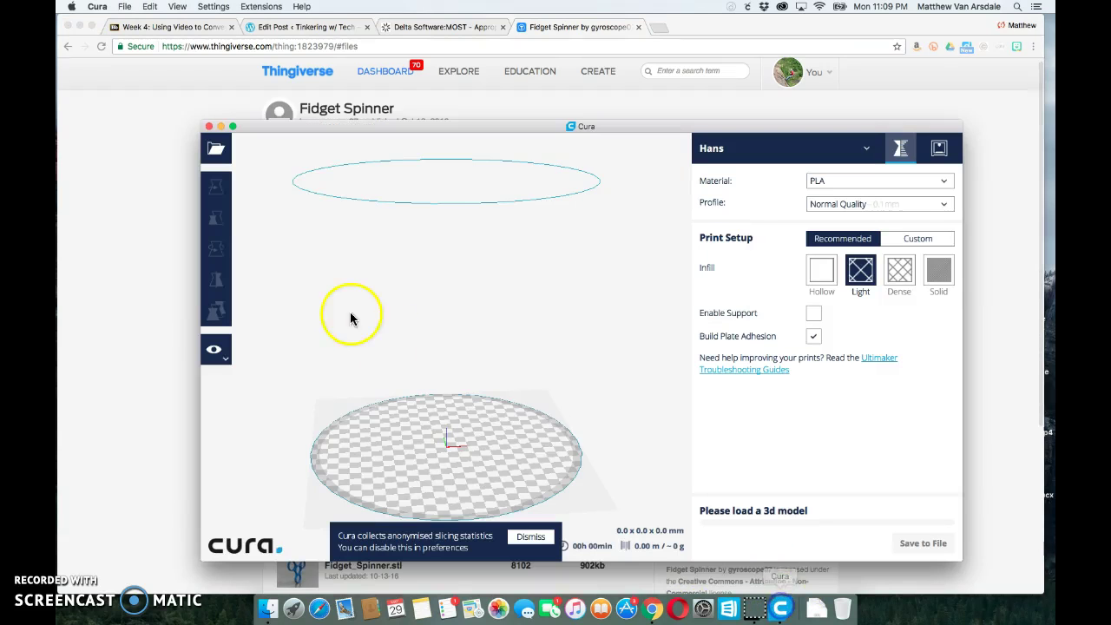
{"action": "left_click_drag", "start_coordinate": [347, 126], "coordinate": [301, 84]}
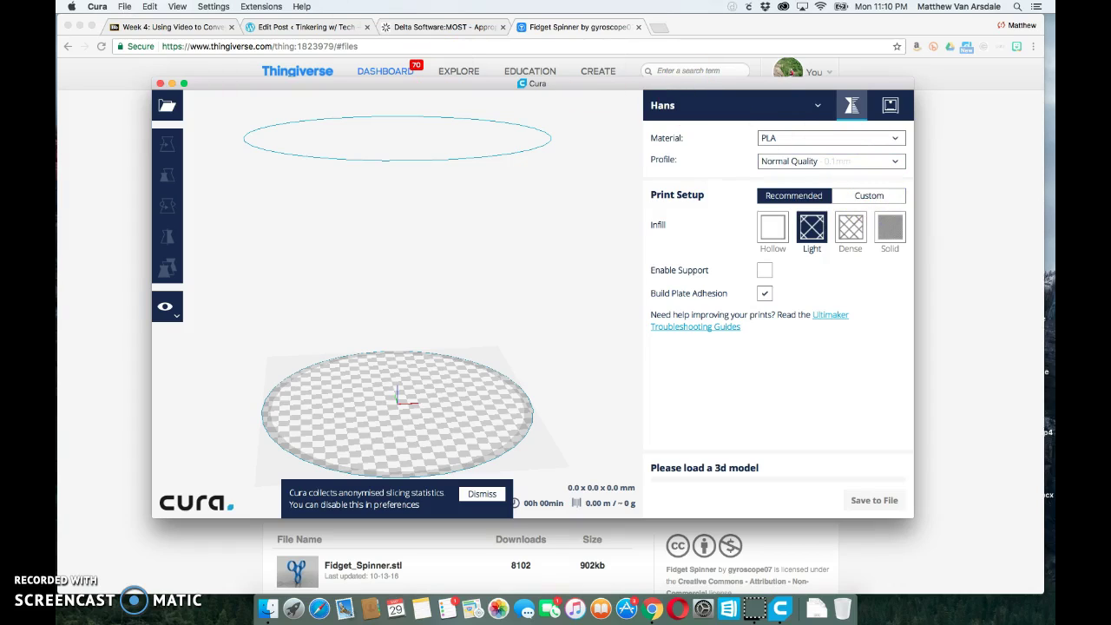
{"action": "left_click", "coordinate": [124, 7]}
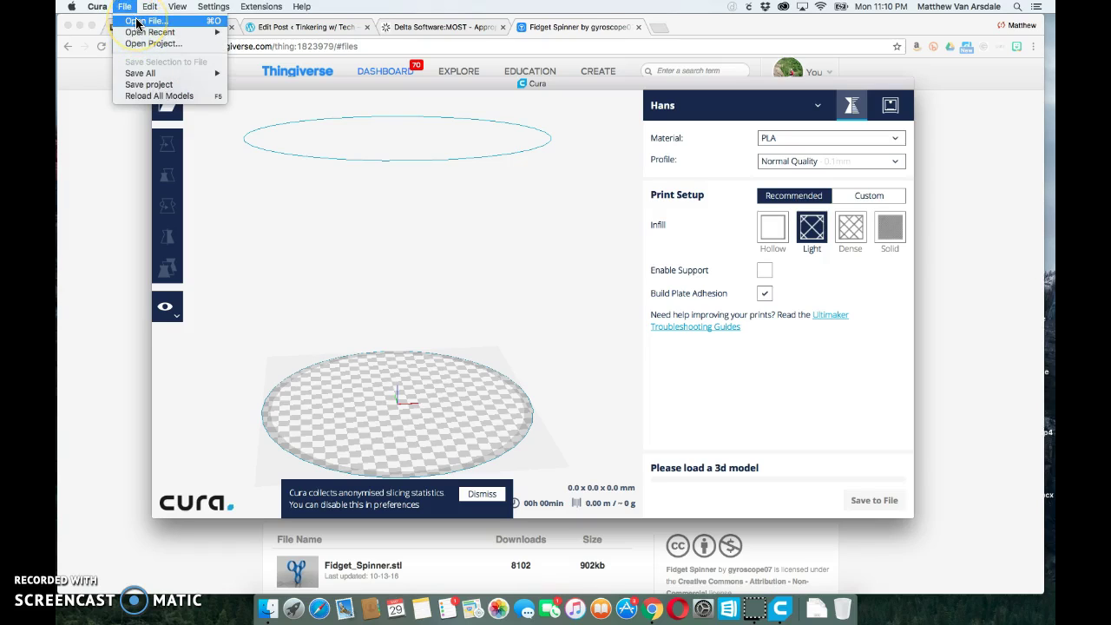
Step: Open Fidget_Spinner.stl from Downloads onto the Hans build plate
{"action": "left_click", "coordinate": [137, 21]}
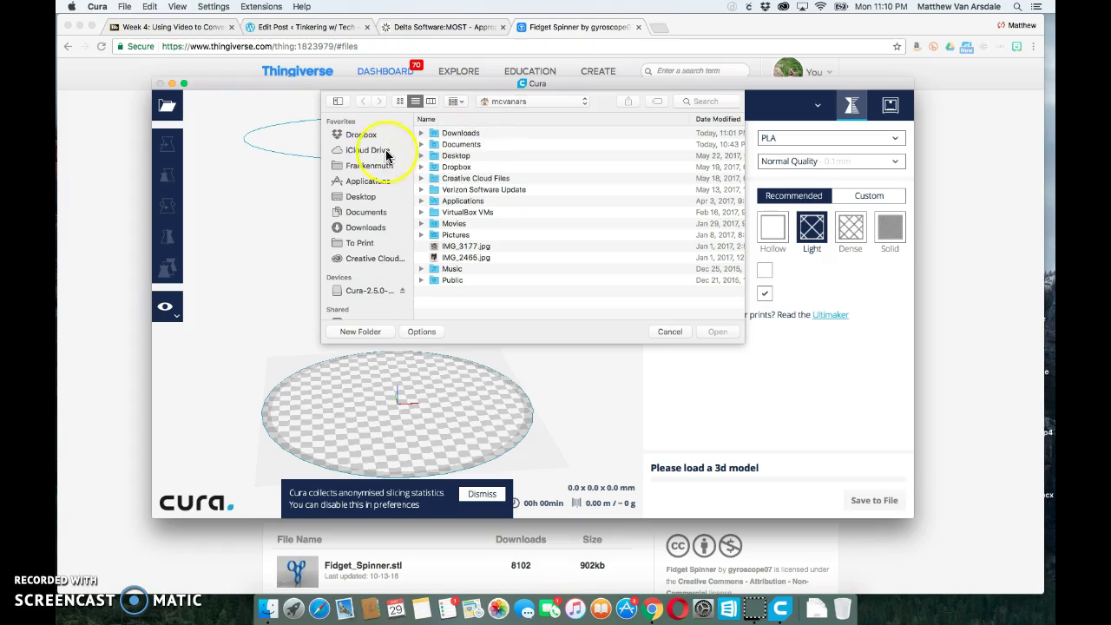
{"action": "left_click", "coordinate": [423, 136]}
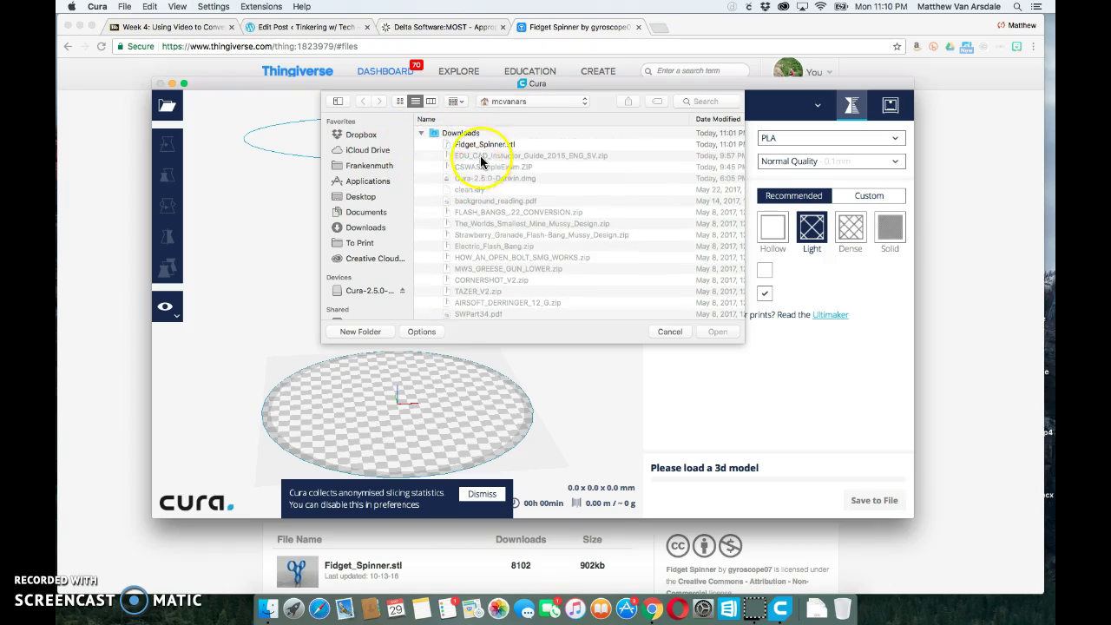
{"action": "left_click", "coordinate": [484, 144]}
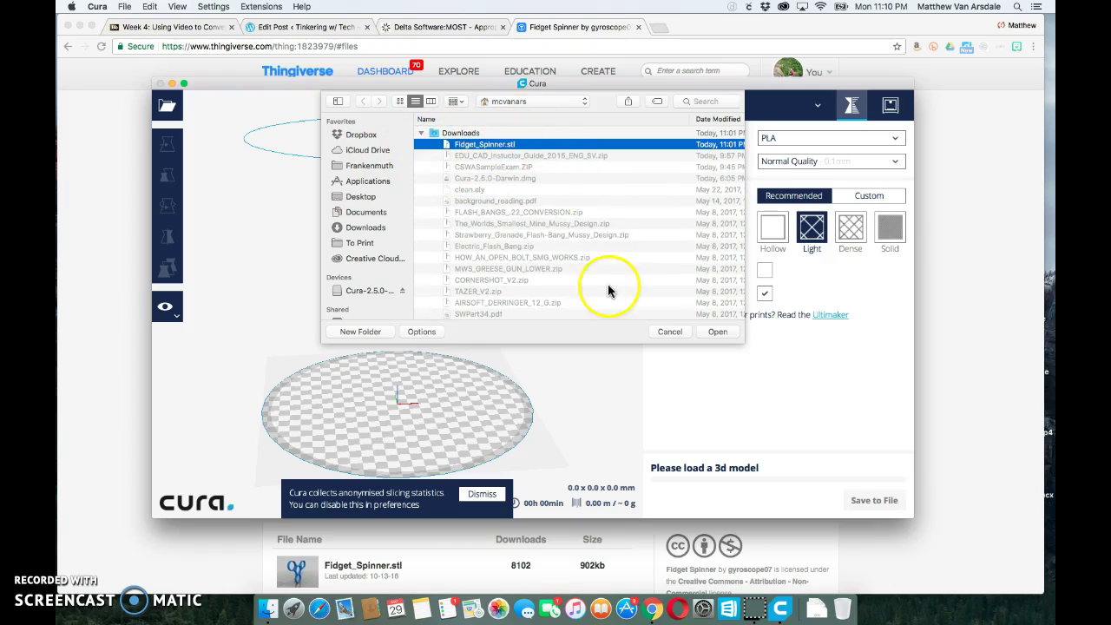
{"action": "left_click", "coordinate": [710, 332]}
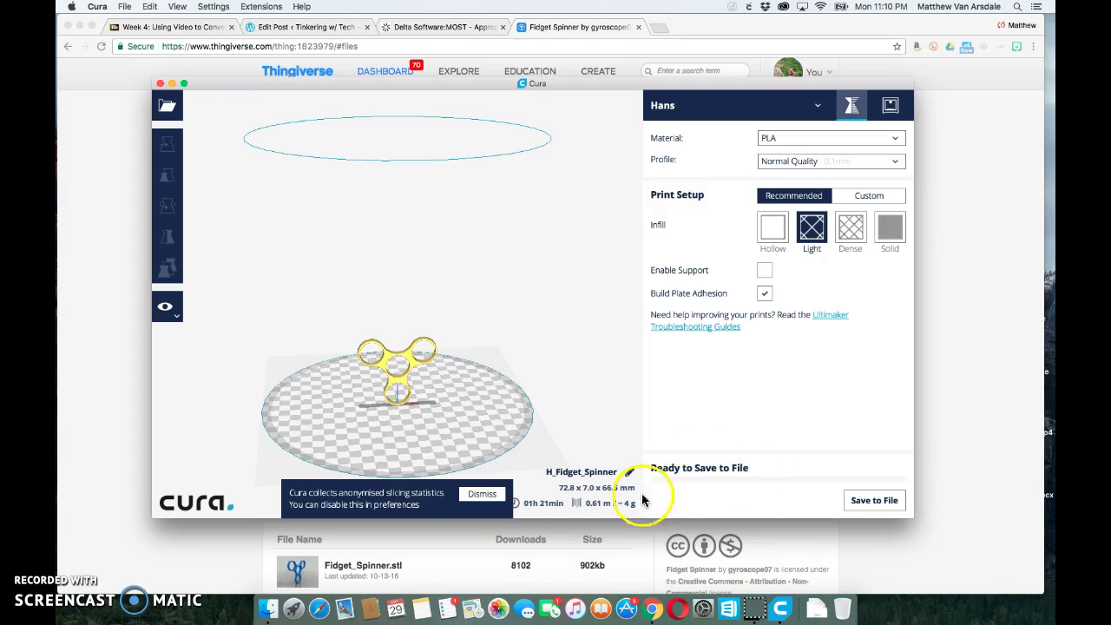
Step: Rotate the spinner with the Rotate tool so it lies flat at 7.0 mm tall
{"action": "left_click", "coordinate": [489, 496]}
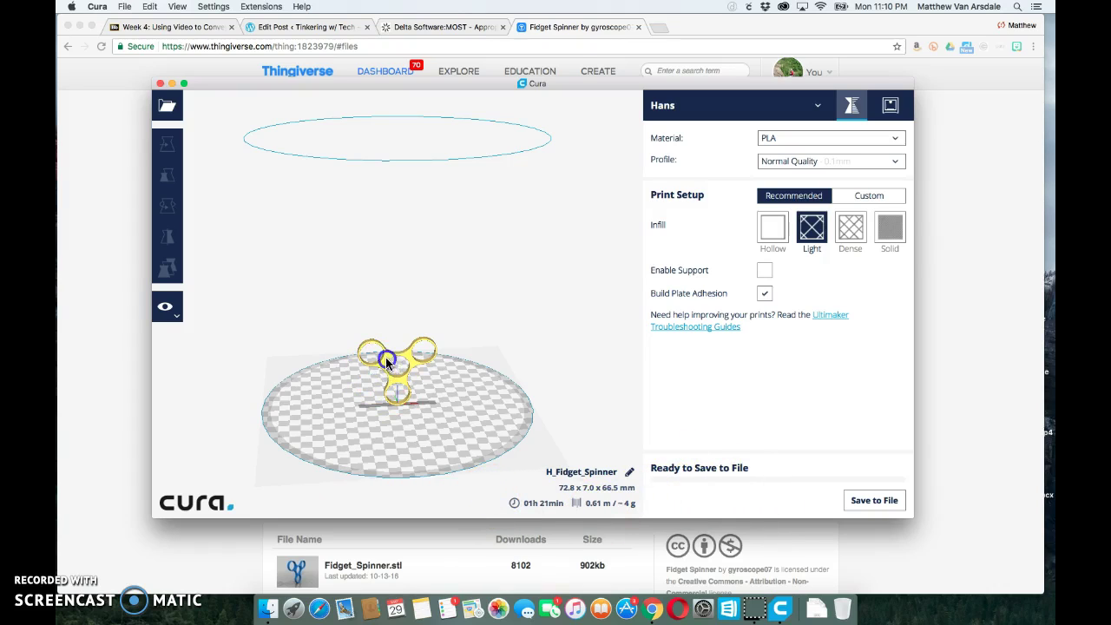
{"action": "left_click", "coordinate": [385, 371]}
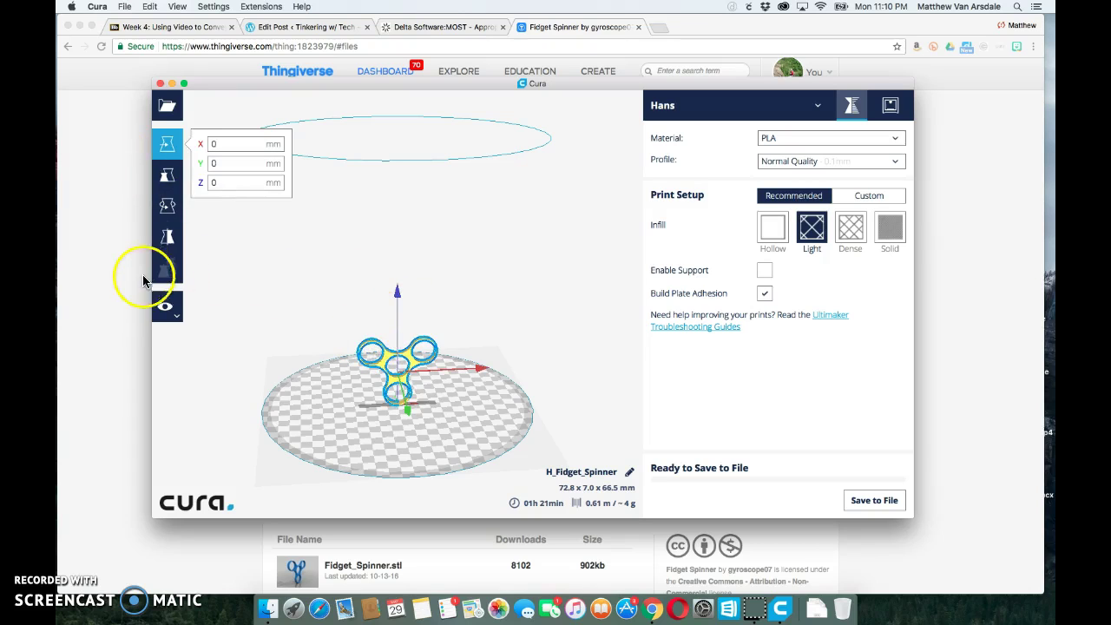
{"action": "left_click", "coordinate": [168, 210]}
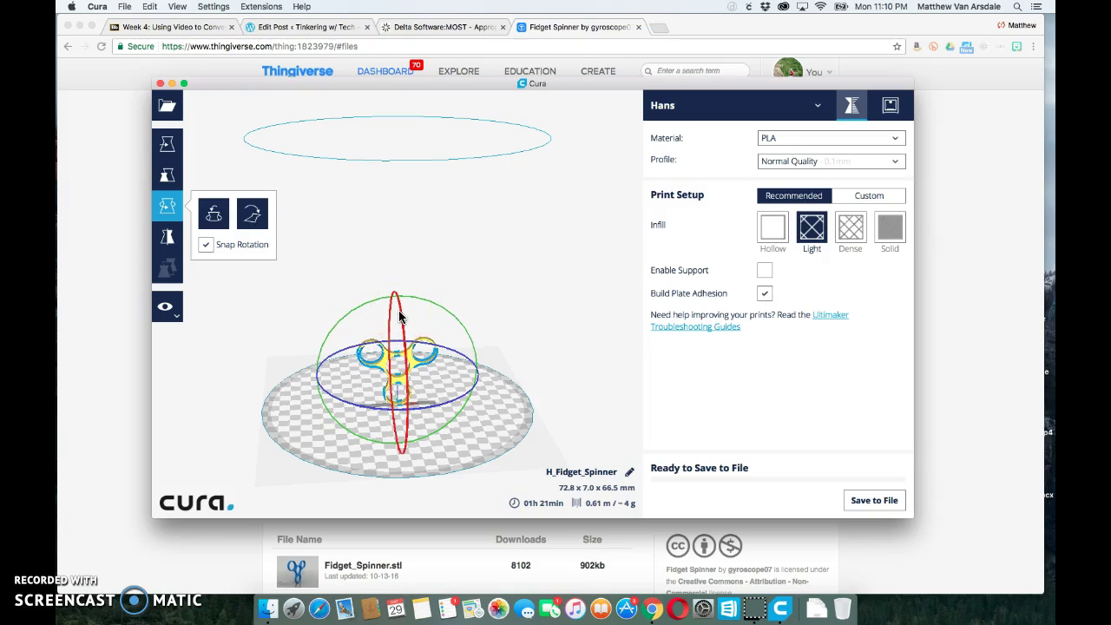
{"action": "left_click_drag", "start_coordinate": [400, 317], "coordinate": [408, 441]}
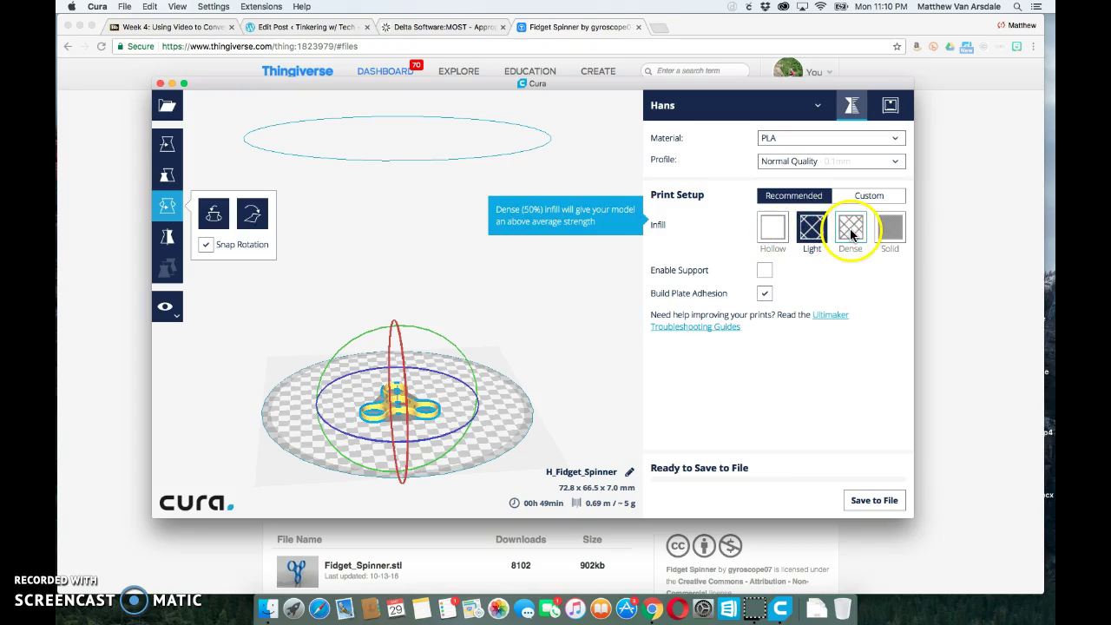
Step: Choose Solid infill, disable build plate adhesion, and select the Low Quality - 0.15mm profile
{"action": "left_click", "coordinate": [890, 228]}
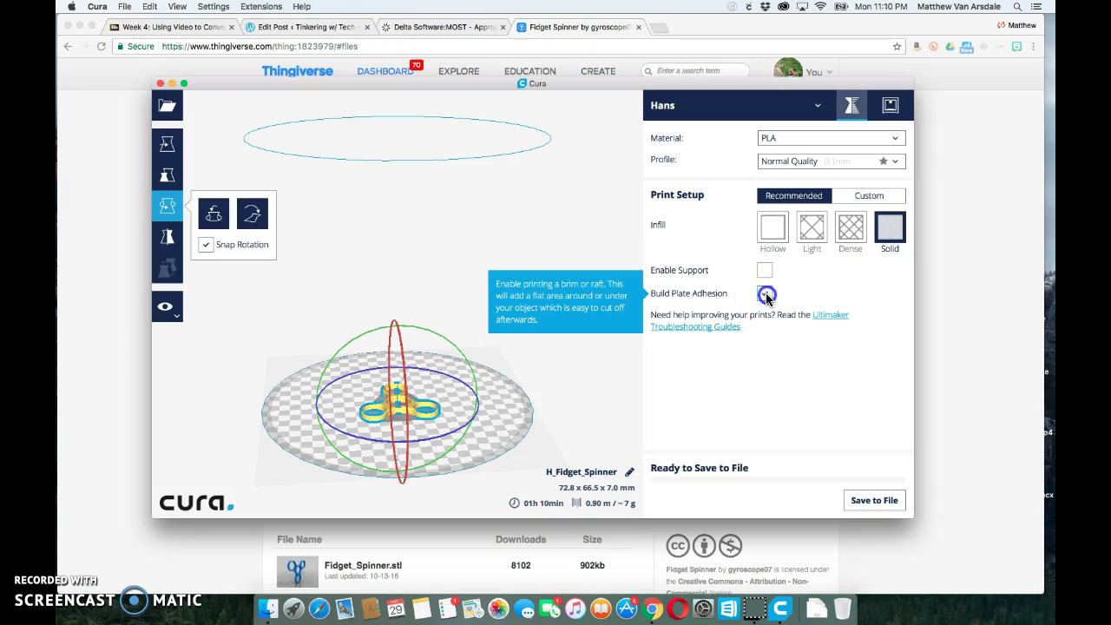
{"action": "left_click", "coordinate": [765, 295]}
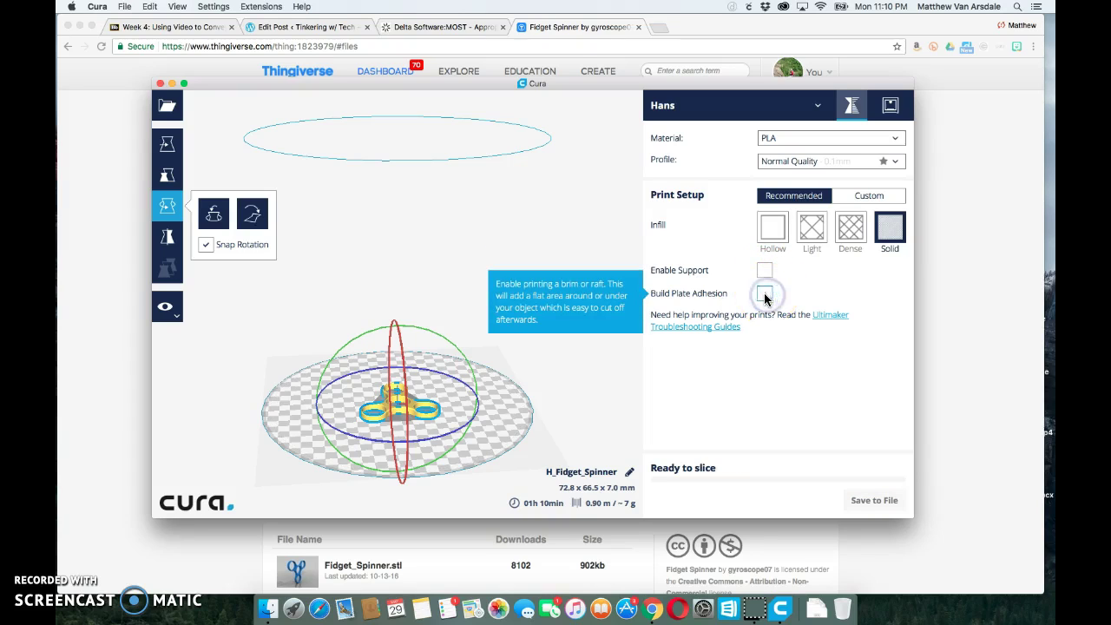
{"action": "left_click", "coordinate": [897, 161]}
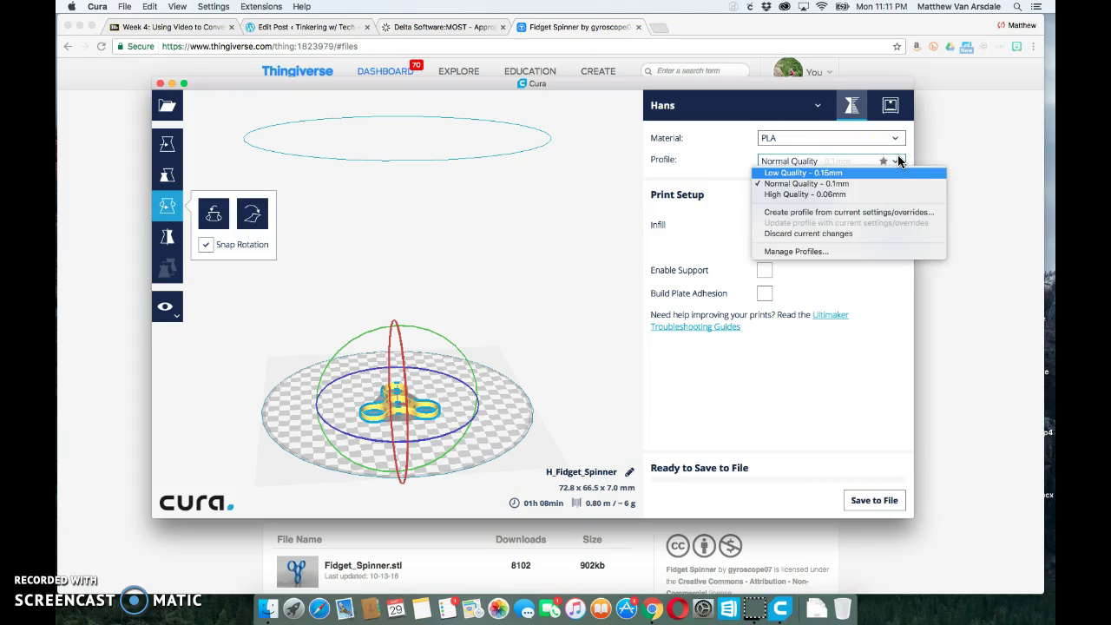
{"action": "left_click", "coordinate": [857, 173]}
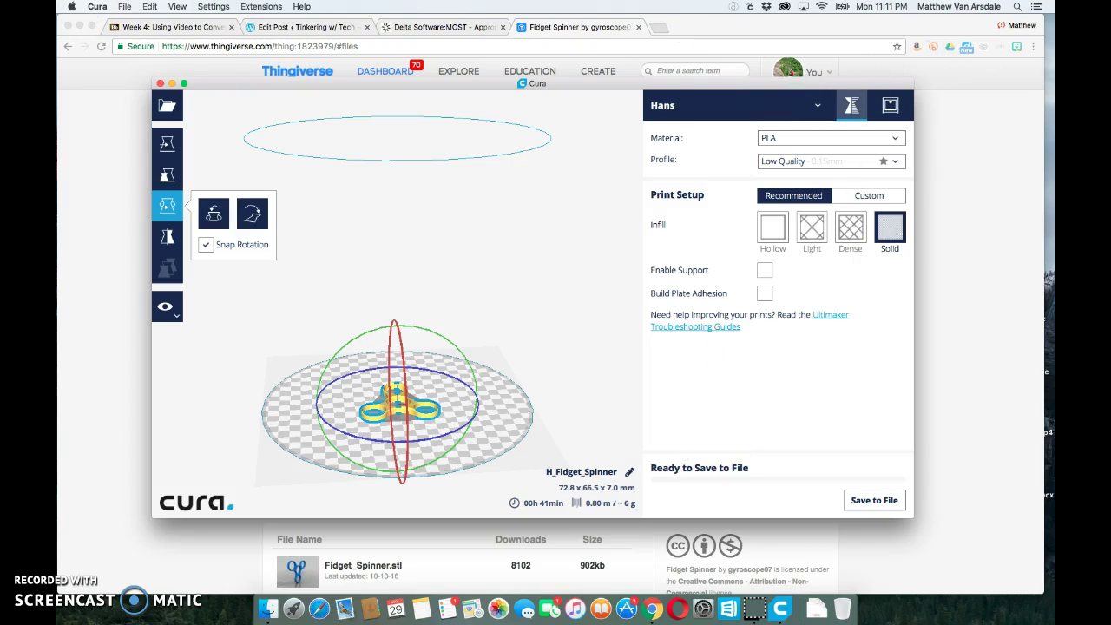
Step: Save the project as H_Fidget_Spinner.curaproject.3mf in the Frankenmuth folder
{"action": "left_click", "coordinate": [124, 7]}
{"action": "mouse_move", "coordinate": [134, 74]}
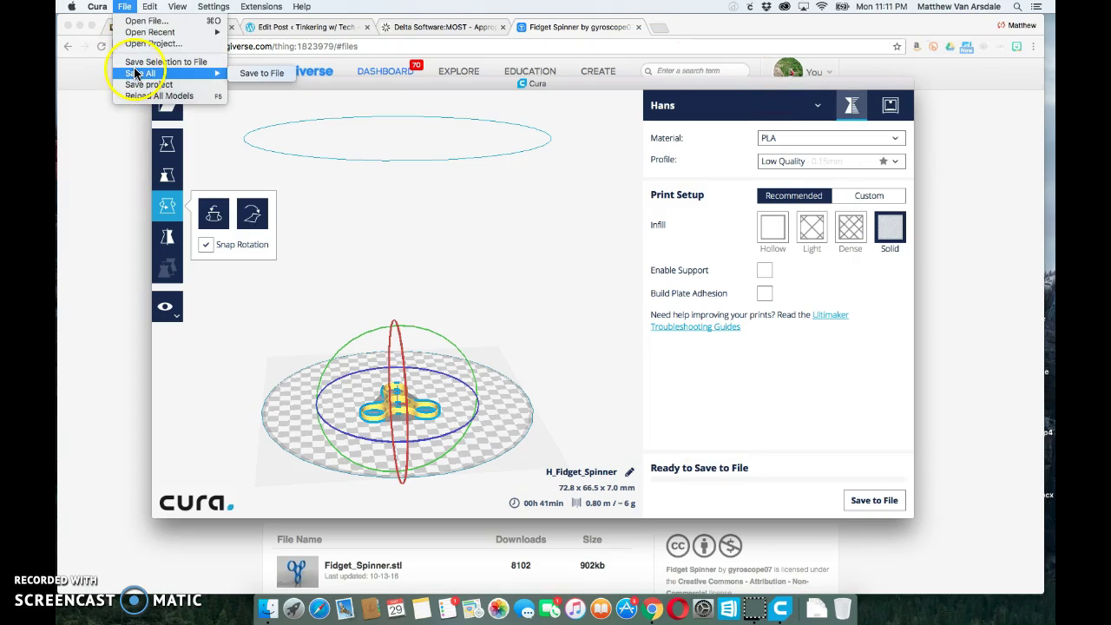
{"action": "left_click", "coordinate": [139, 84]}
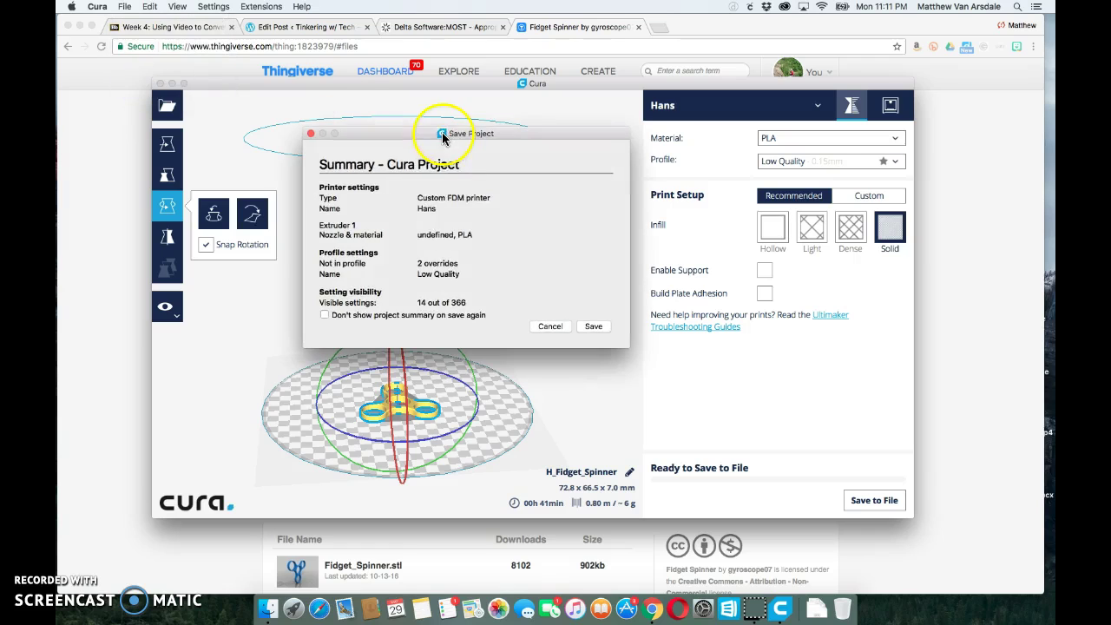
{"action": "left_click", "coordinate": [596, 326]}
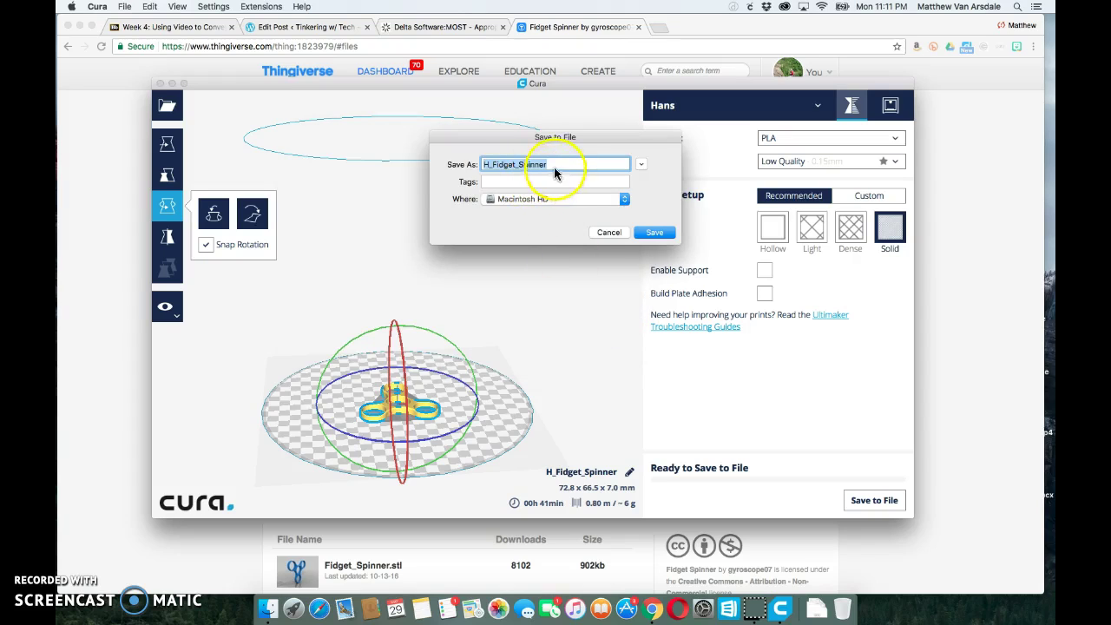
{"action": "left_click", "coordinate": [565, 199]}
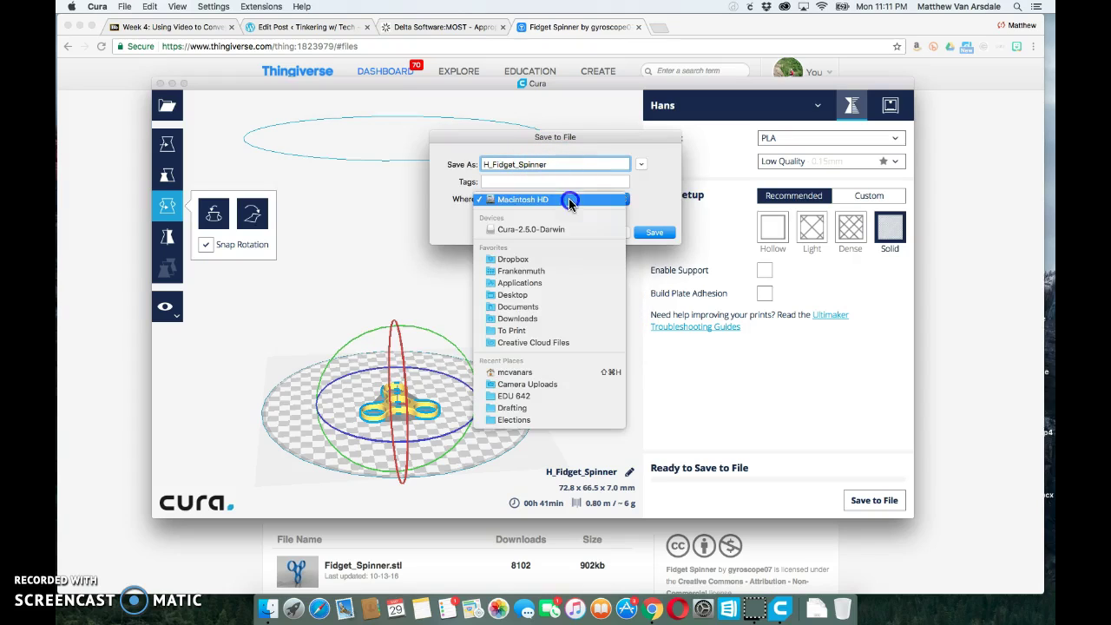
{"action": "left_click", "coordinate": [565, 270]}
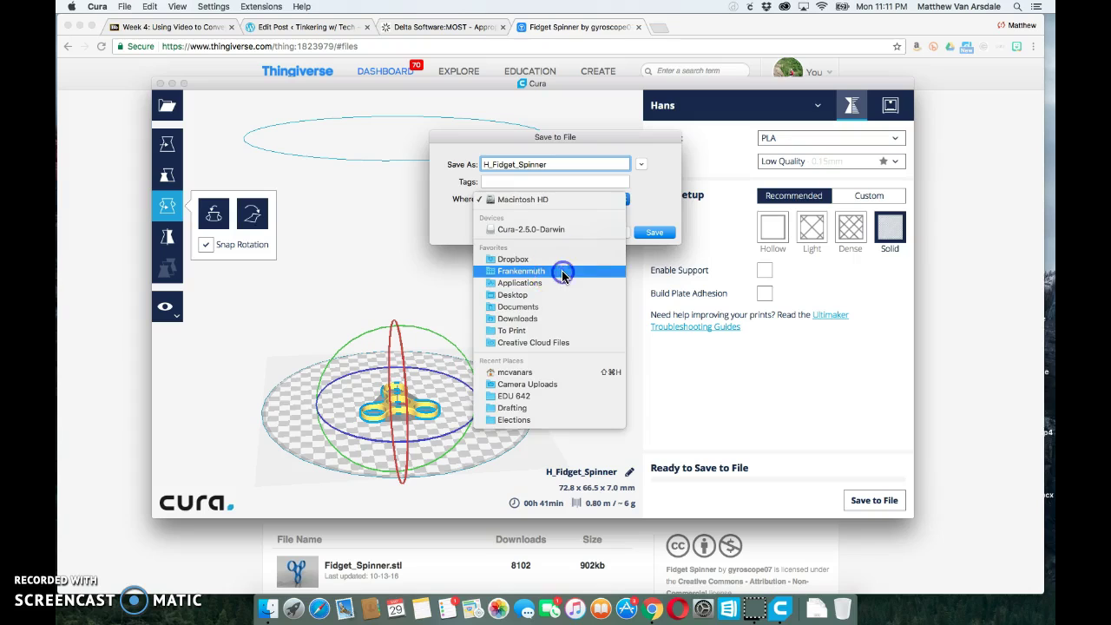
{"action": "left_click", "coordinate": [645, 239]}
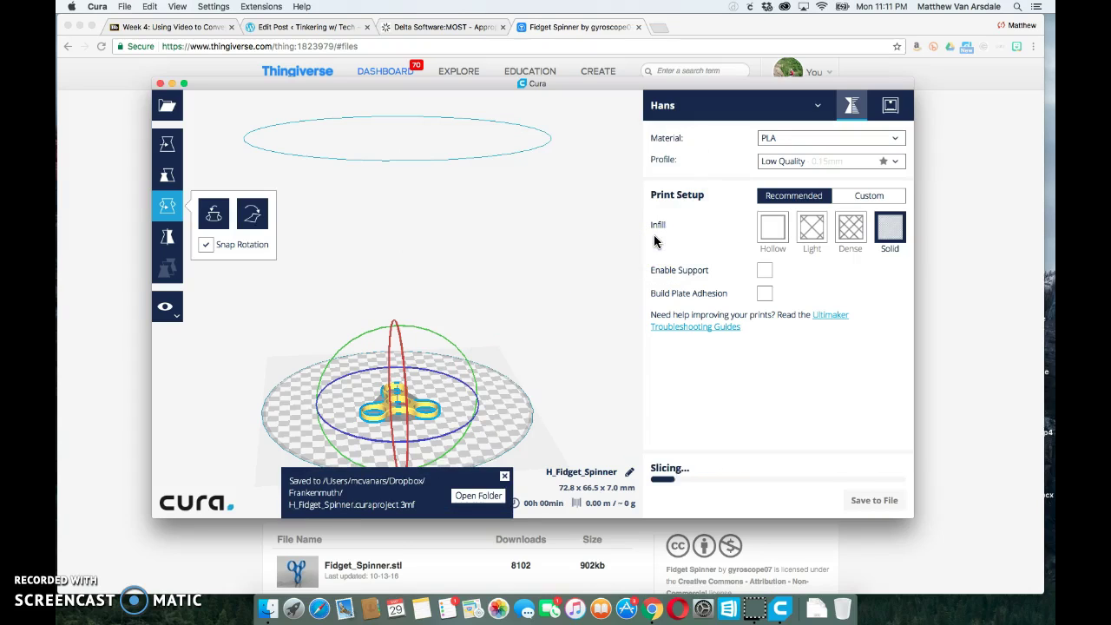